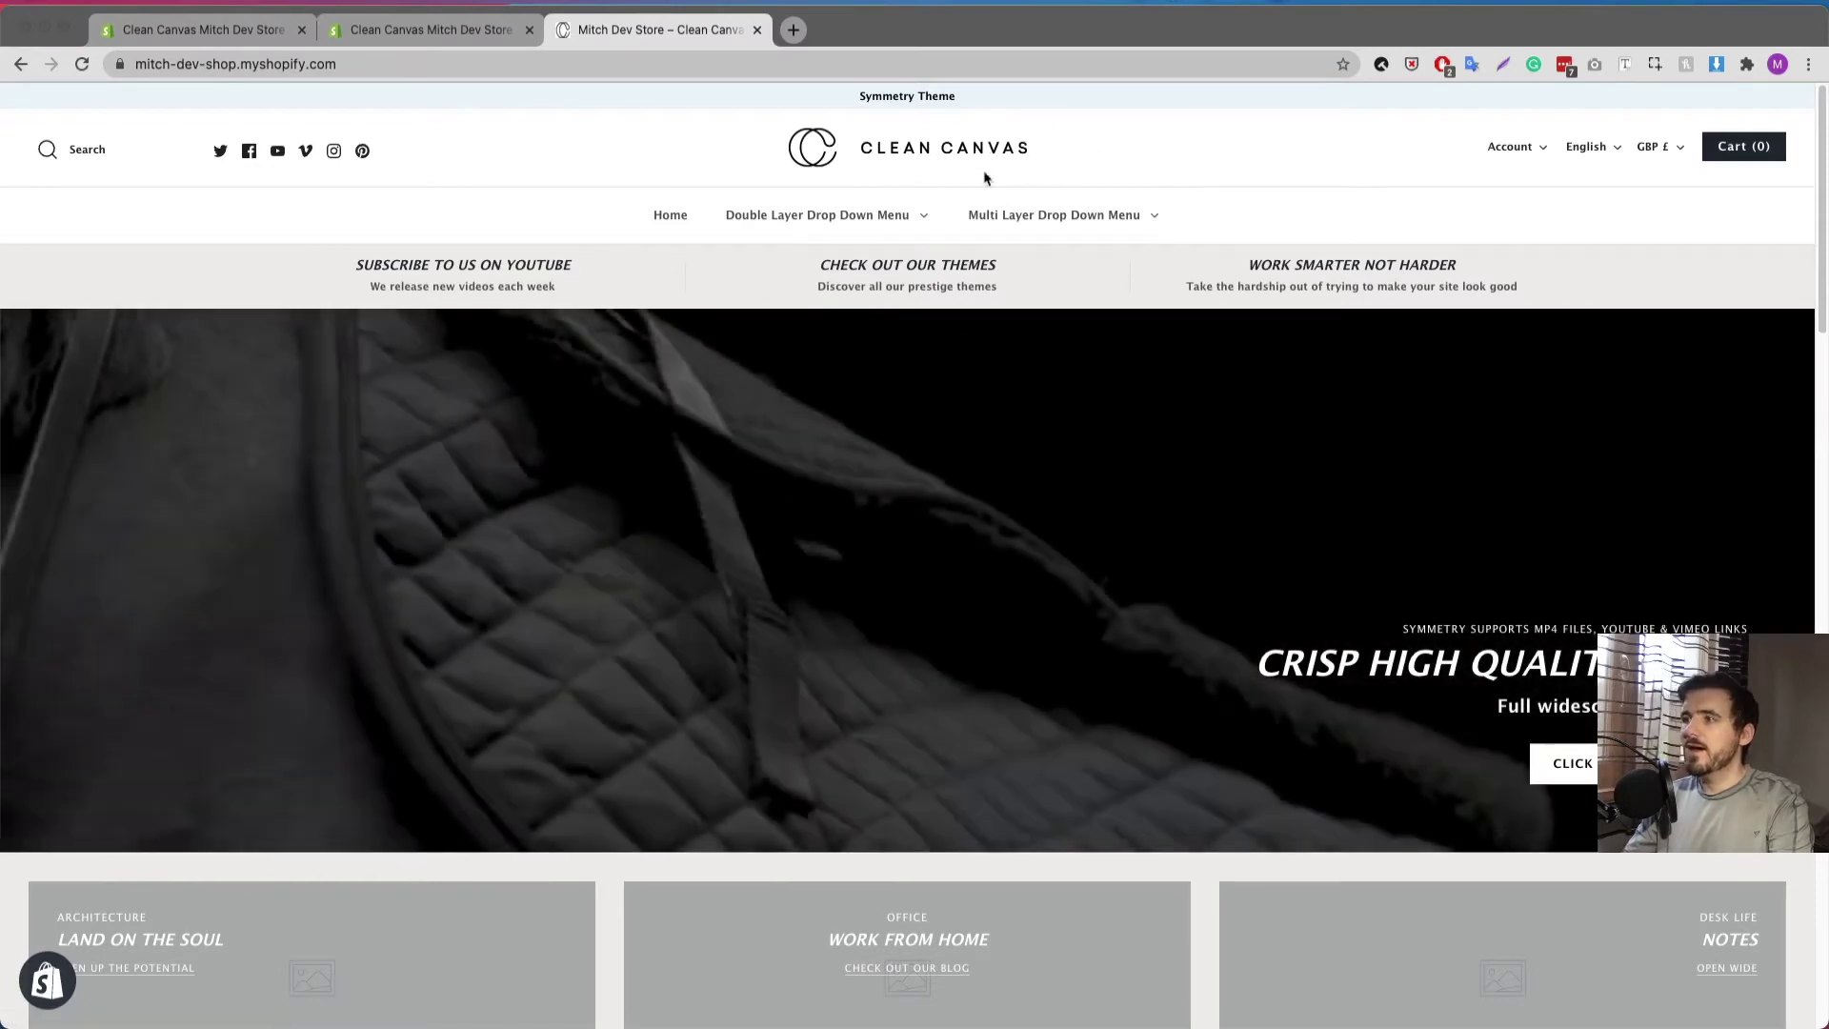
Open All Products Collection from the Double Layer Drop Down menu, browse it, then switch to its admin editor
mouse_move(863, 229)
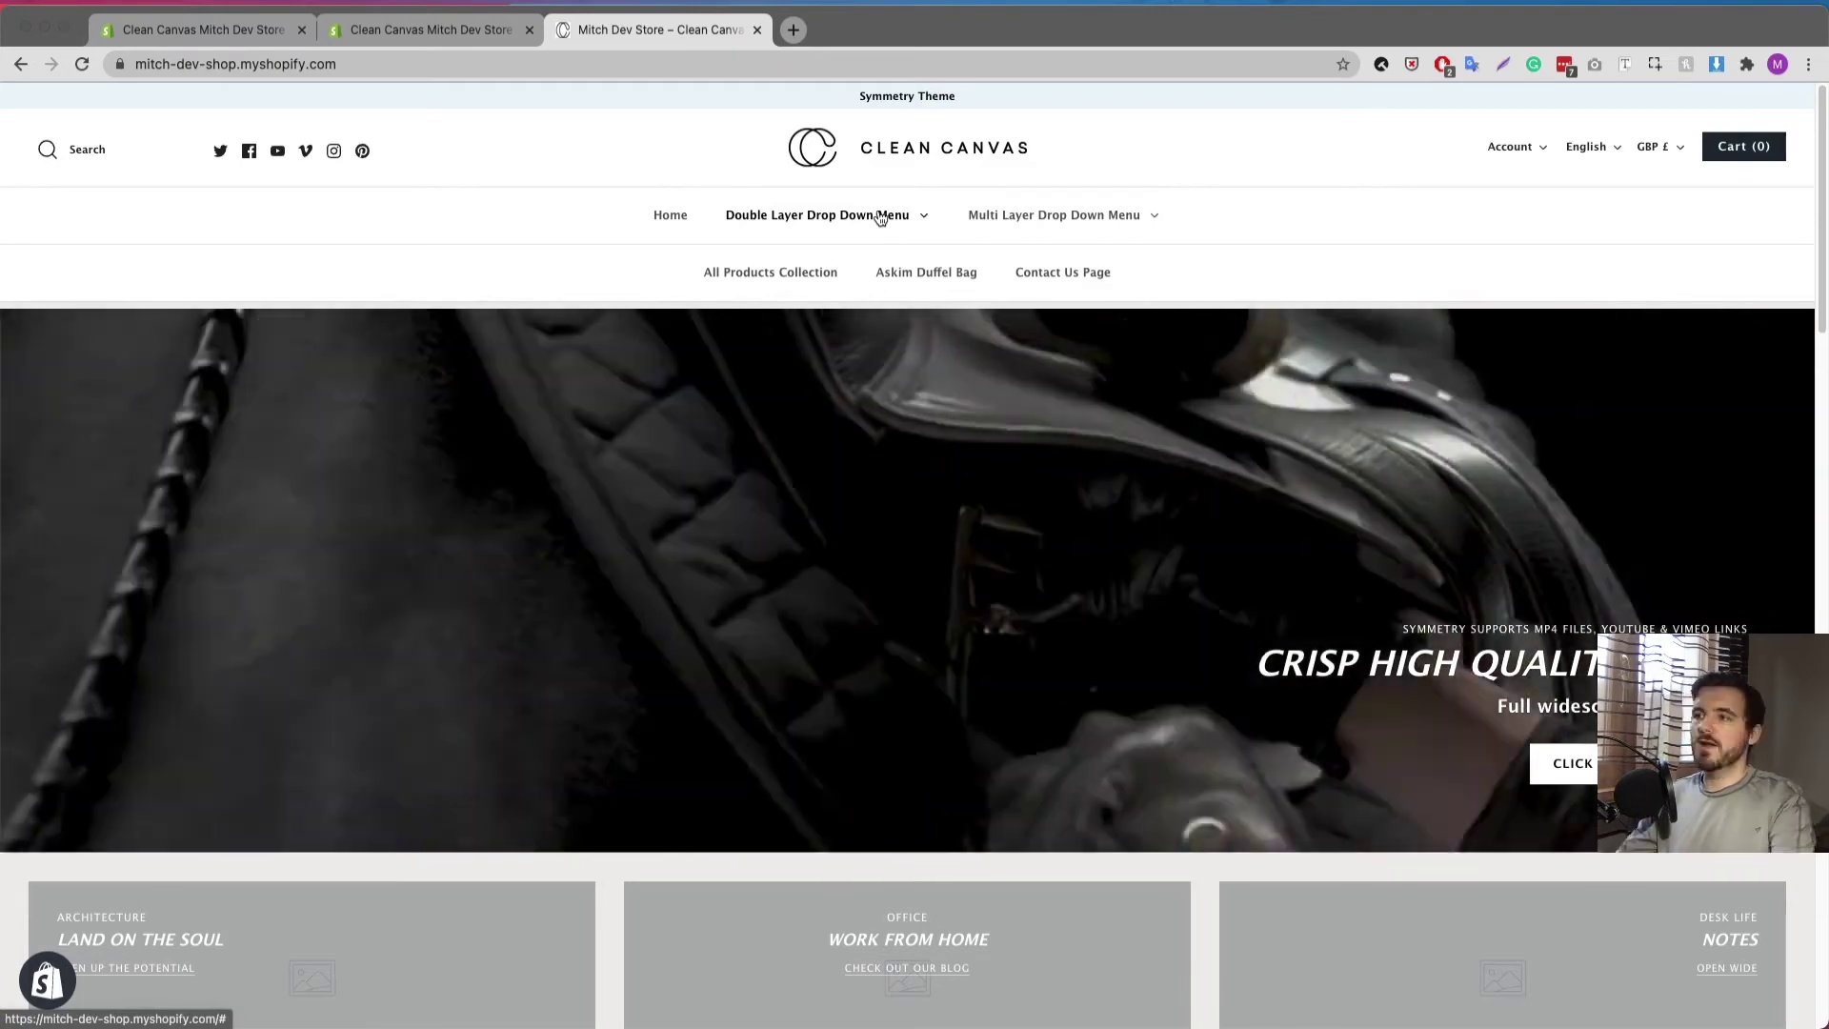
click(753, 276)
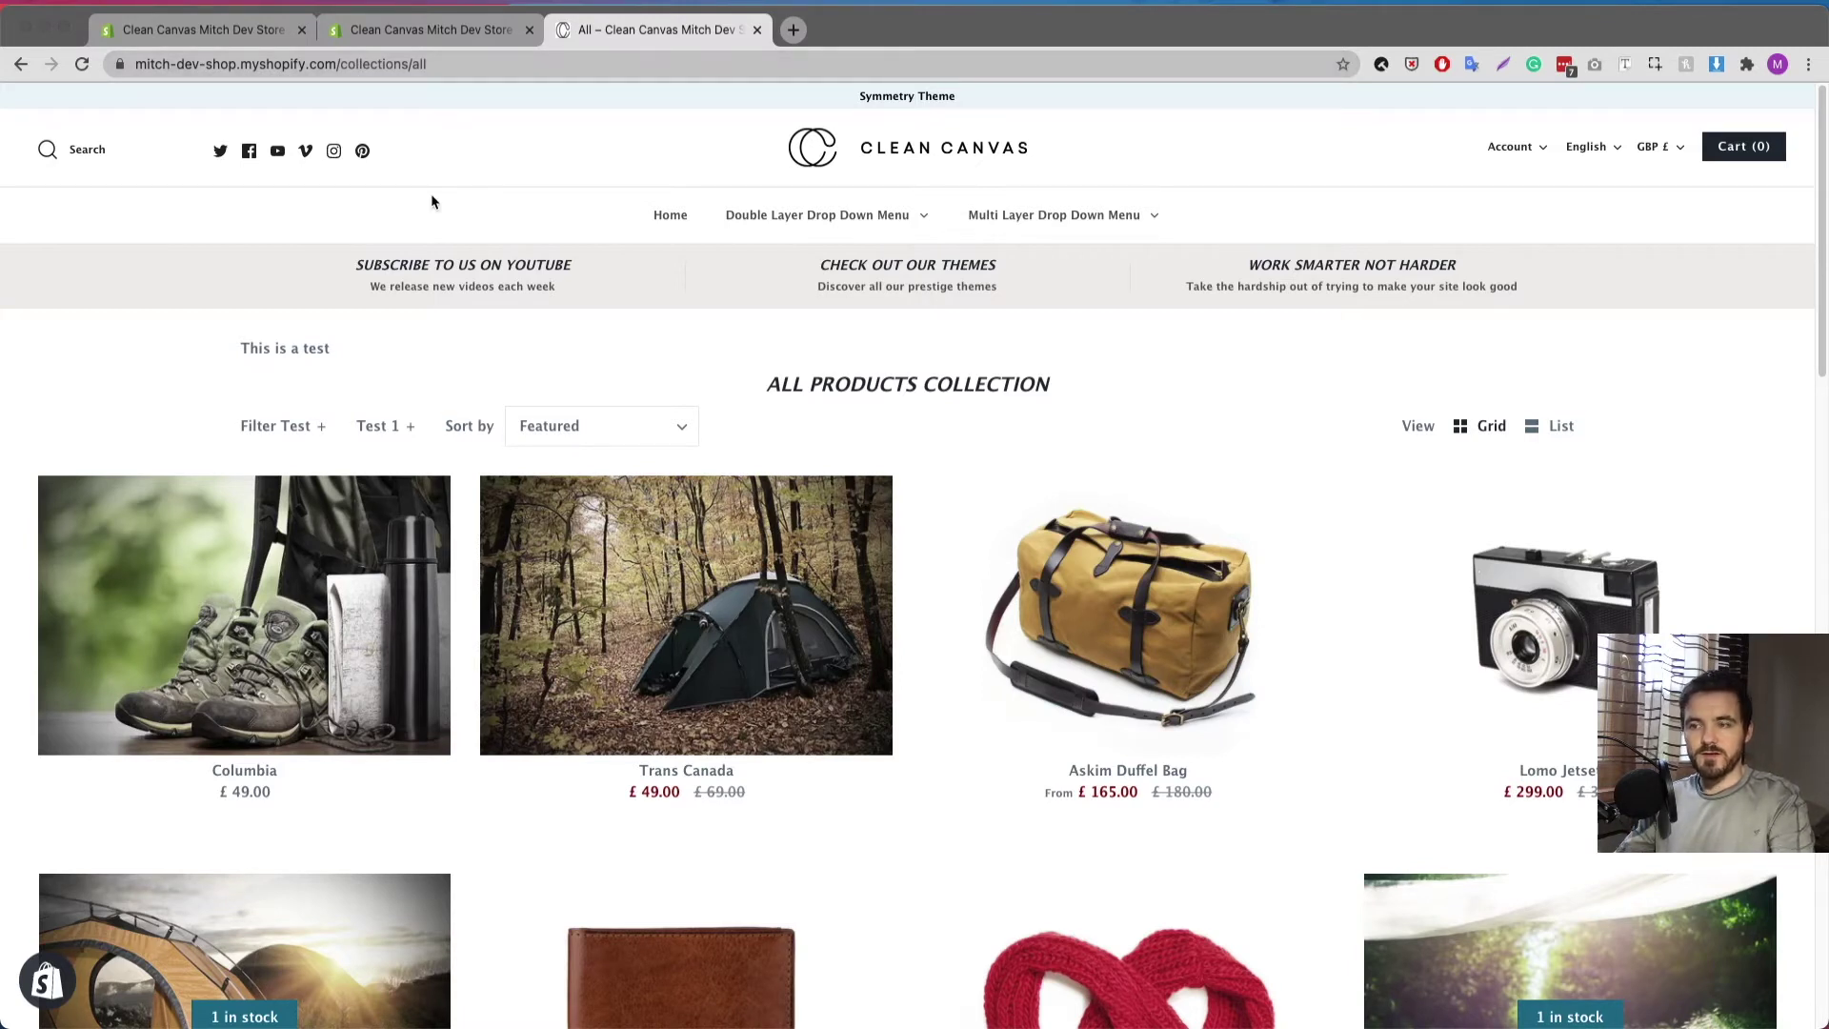
mouse_move(729, 215)
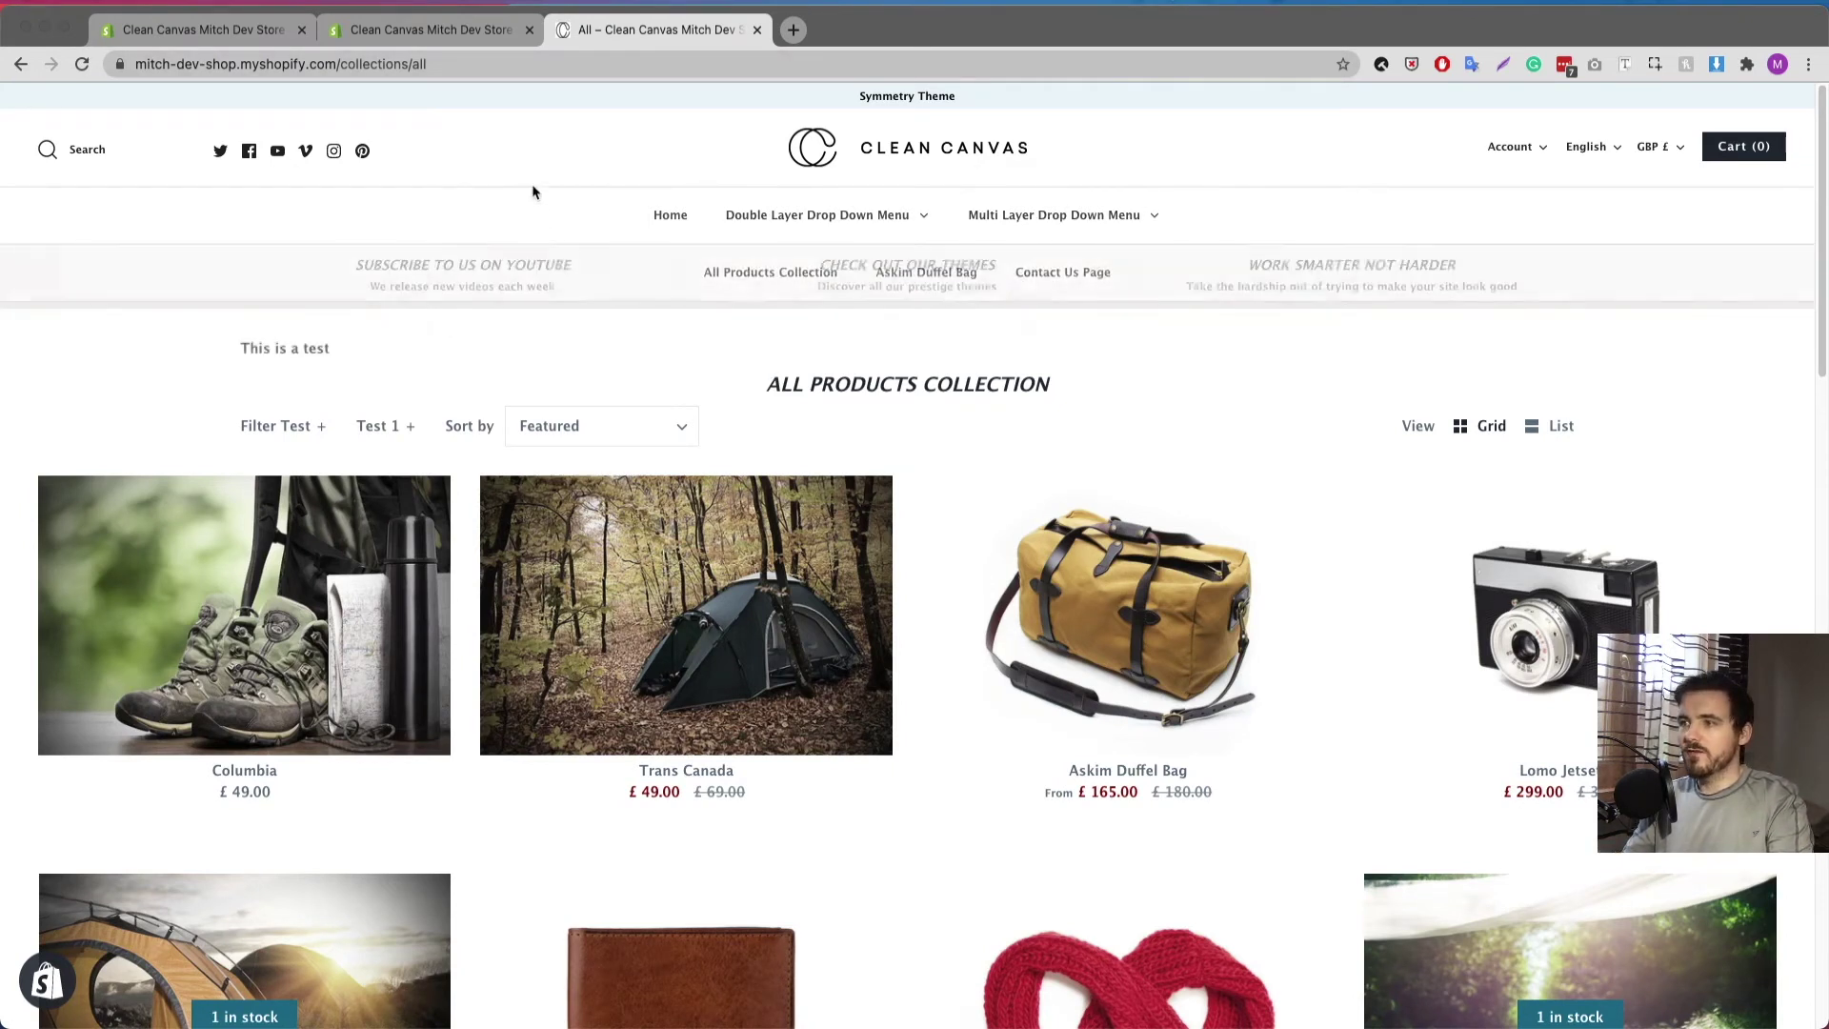
scroll(811, 370, down, 2)
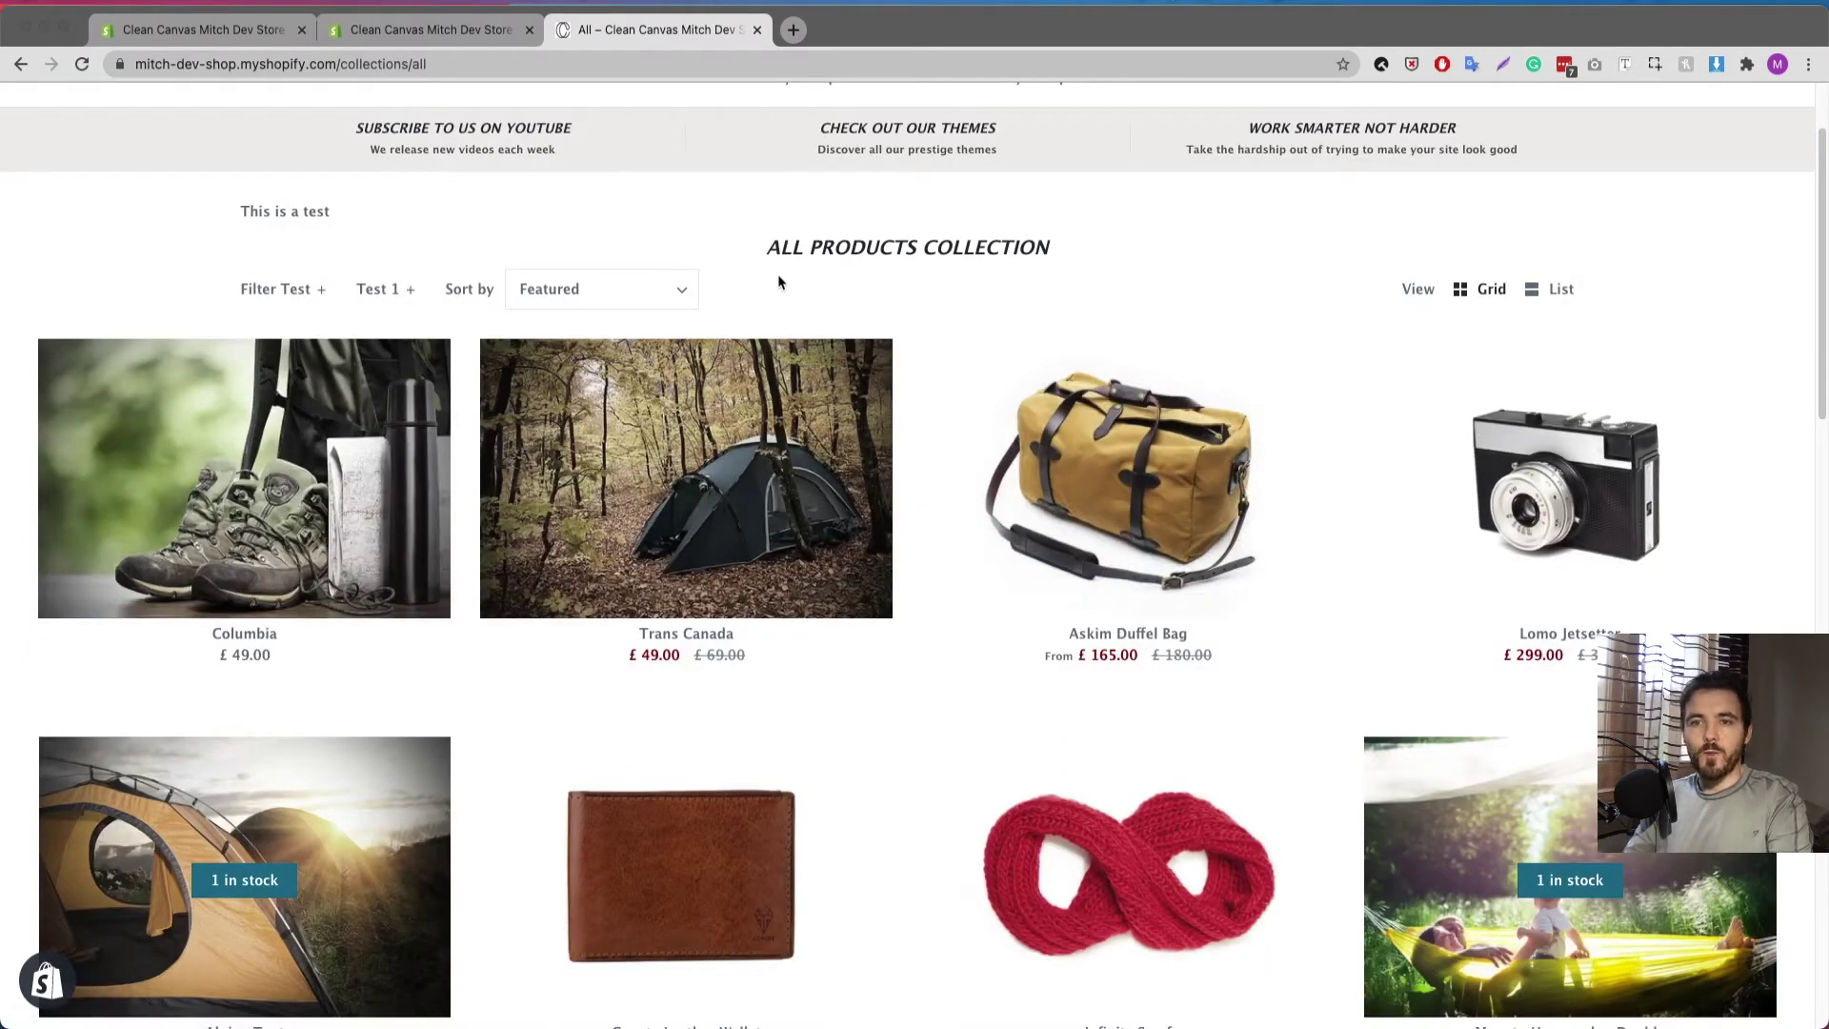
scroll(808, 250, up, 2)
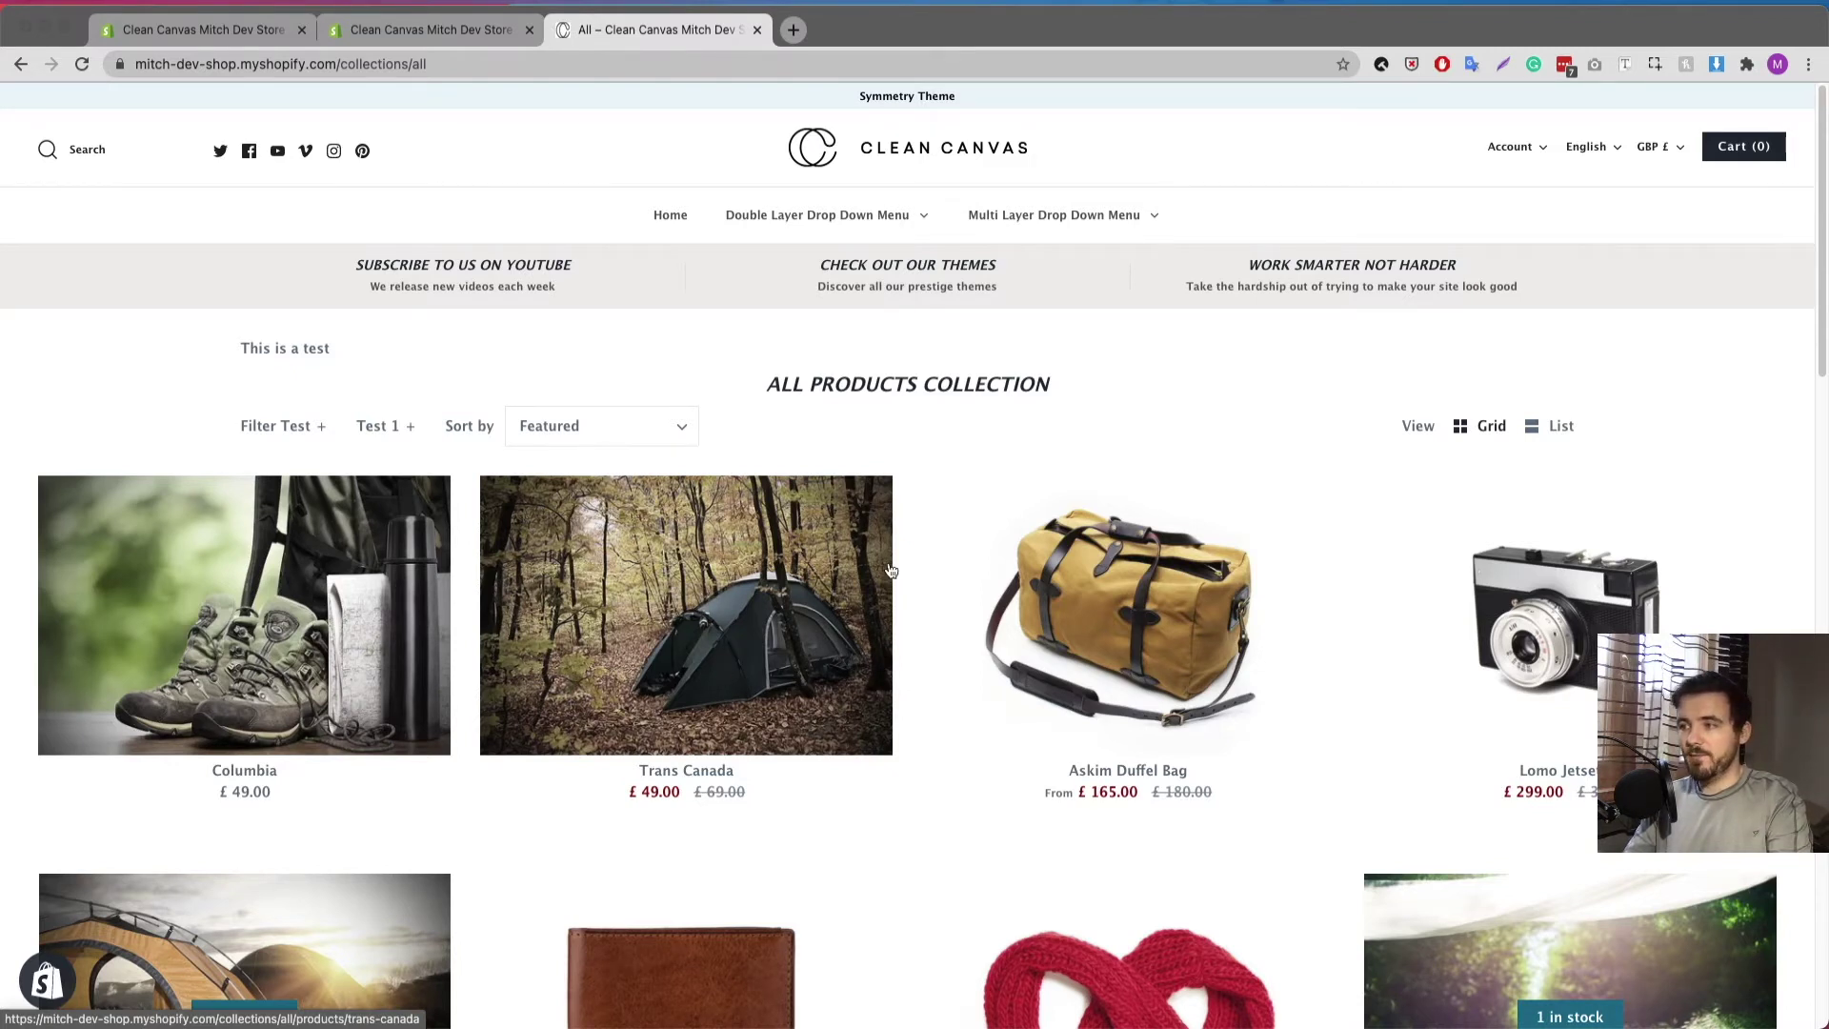
mouse_move(1074, 586)
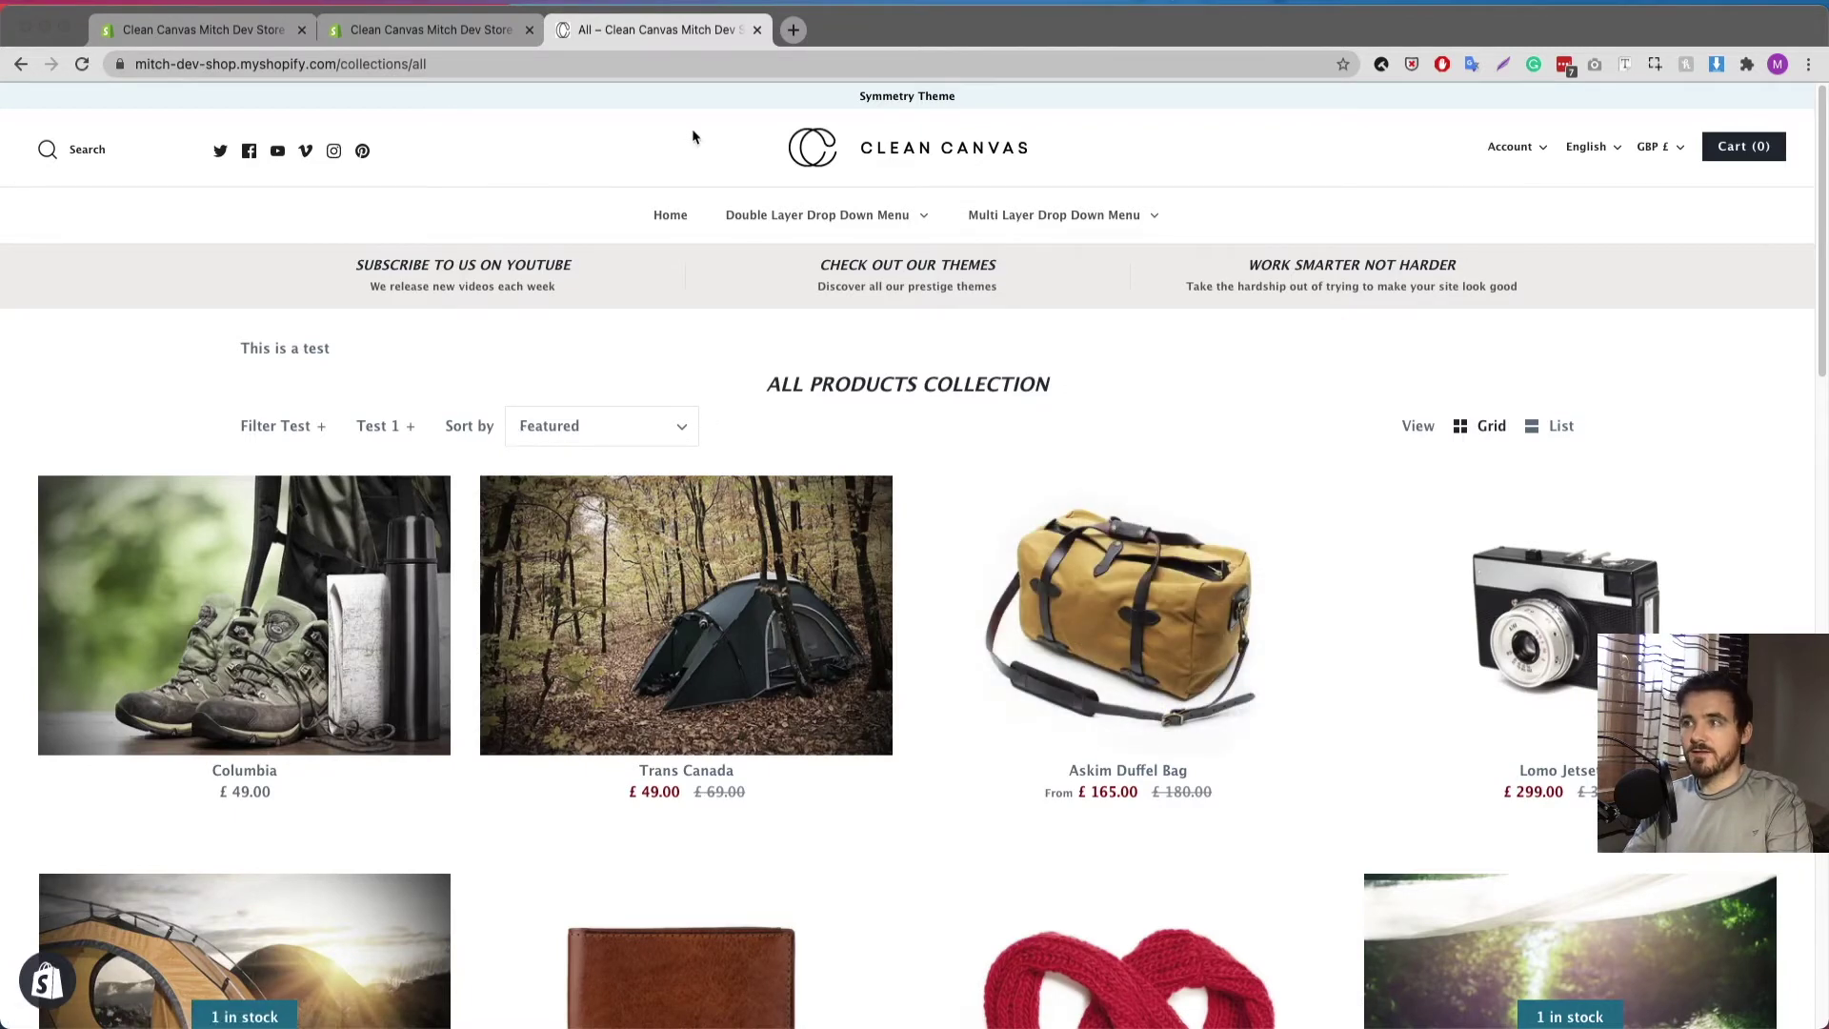
click(442, 35)
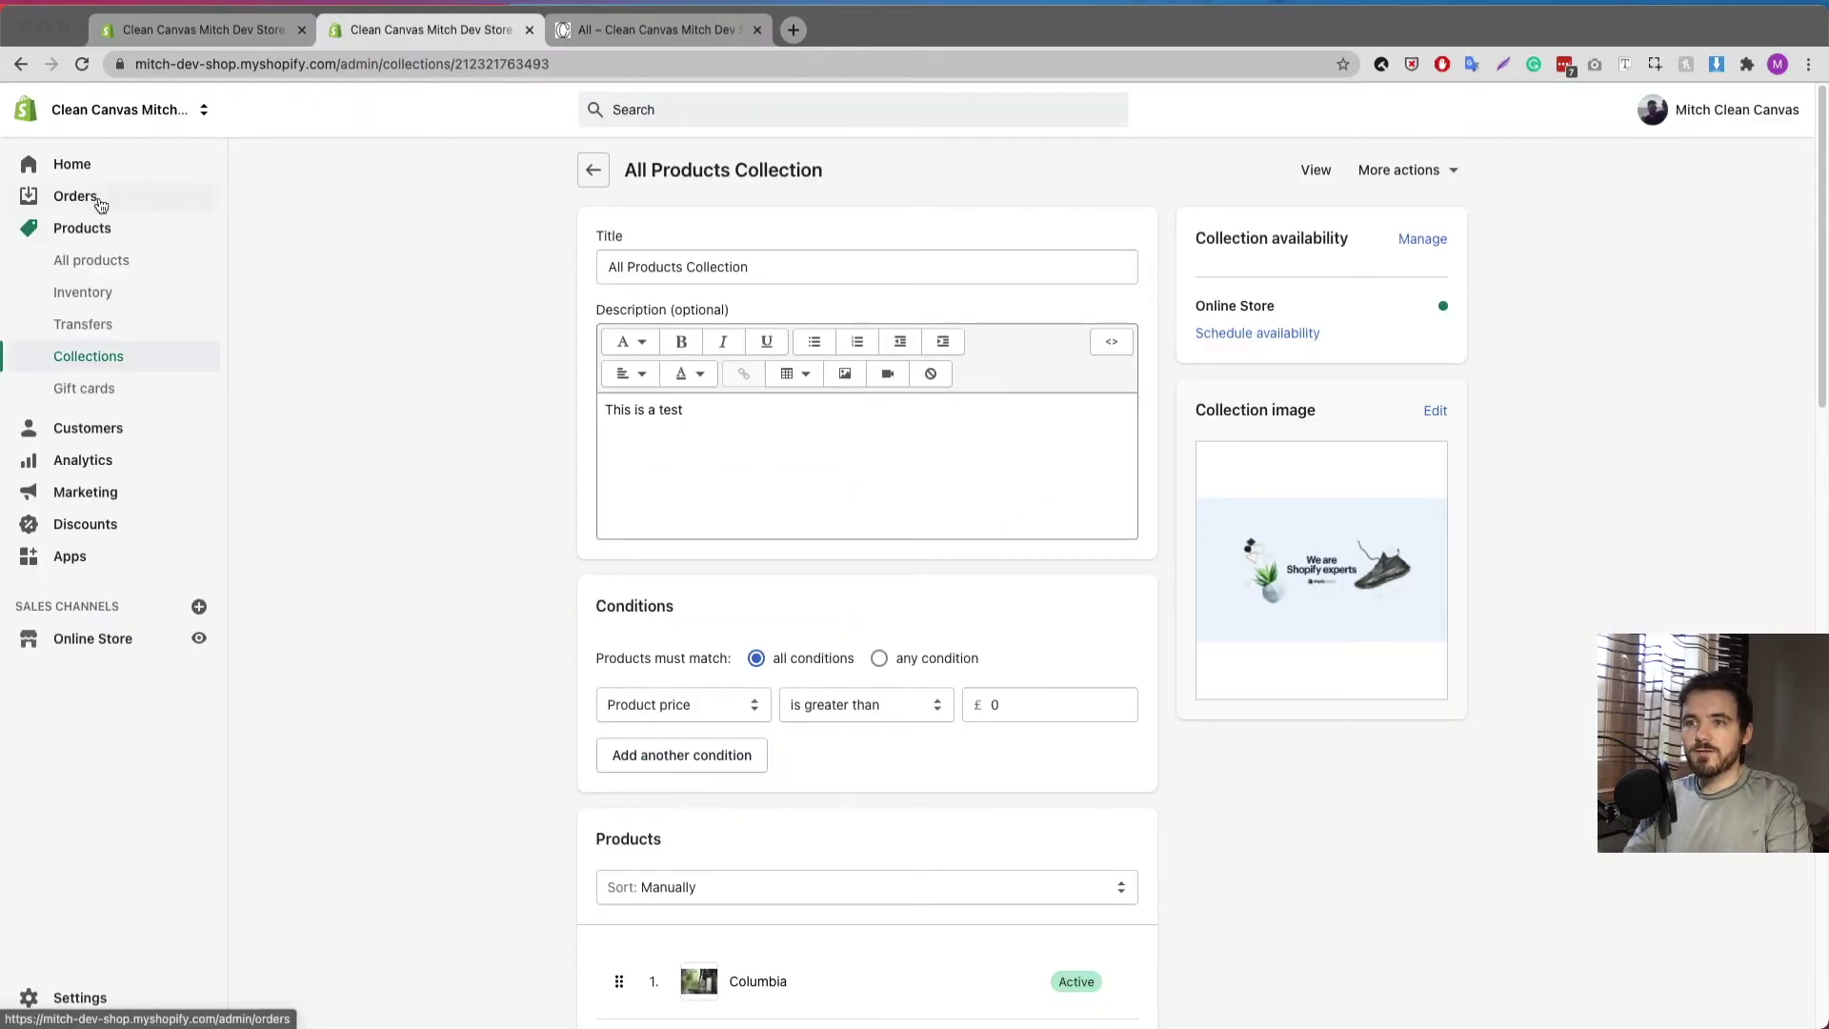
click(89, 358)
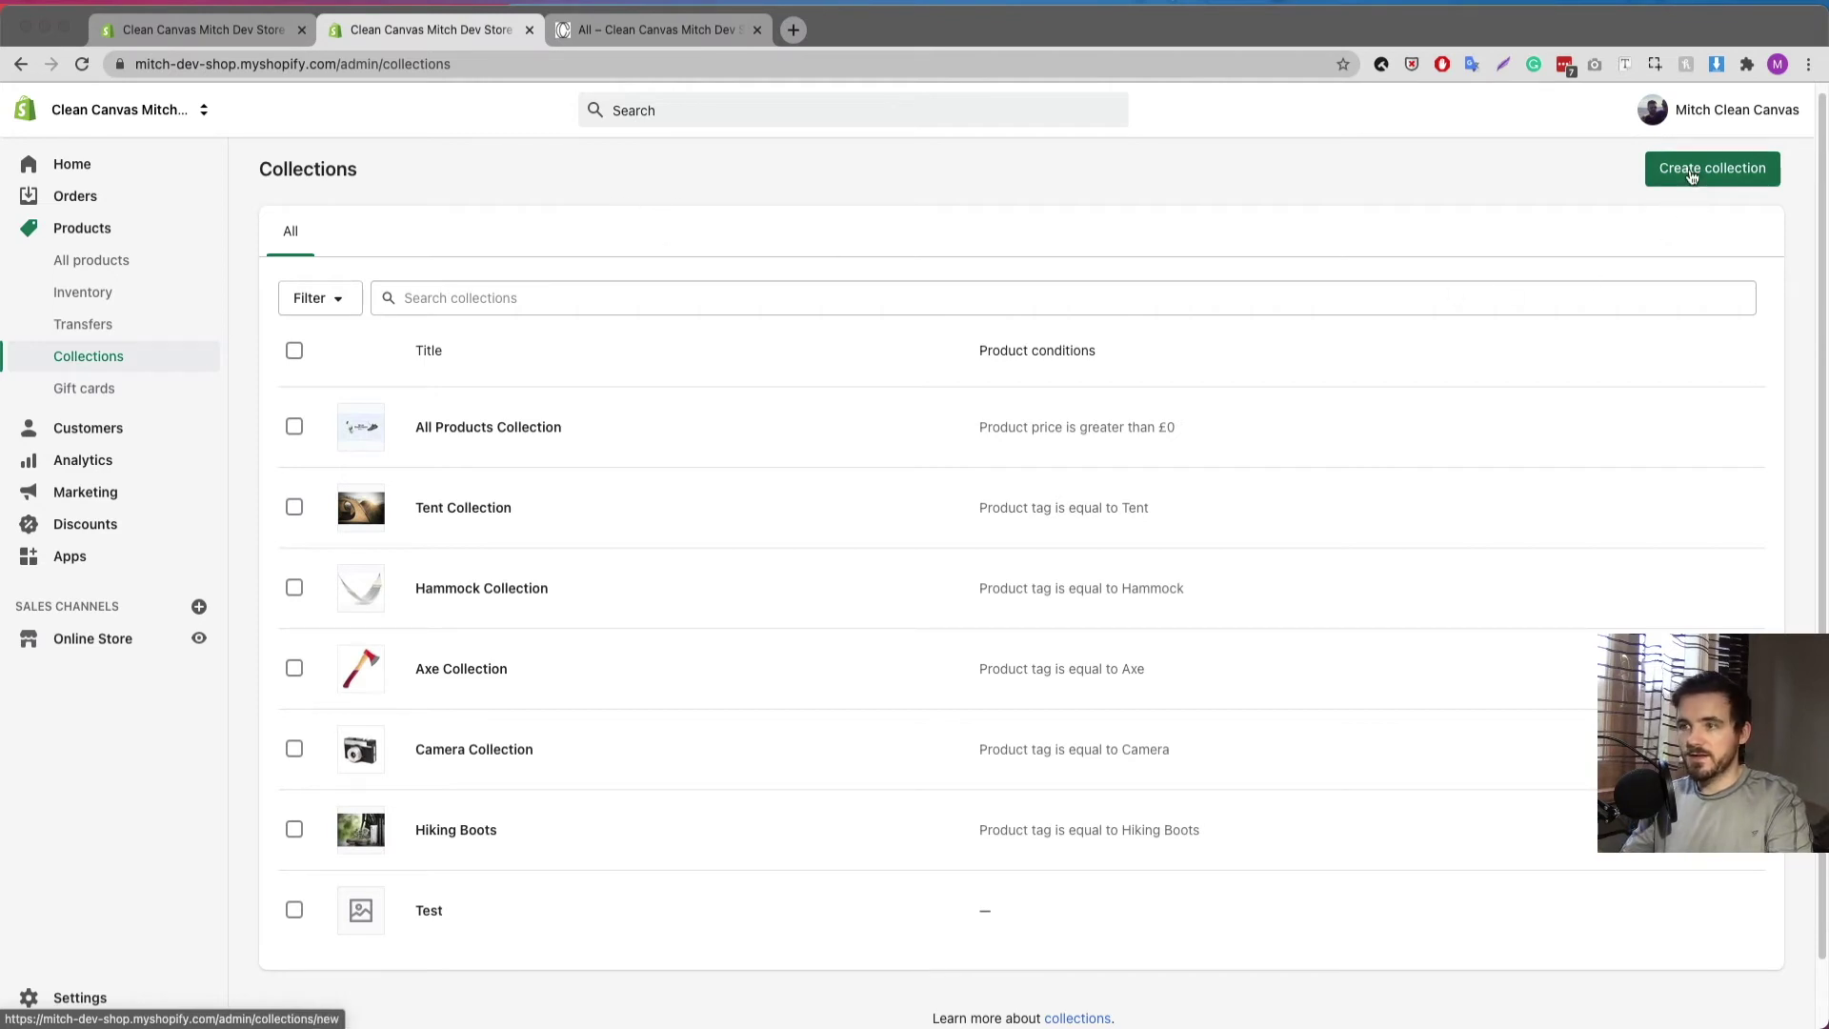
click(611, 430)
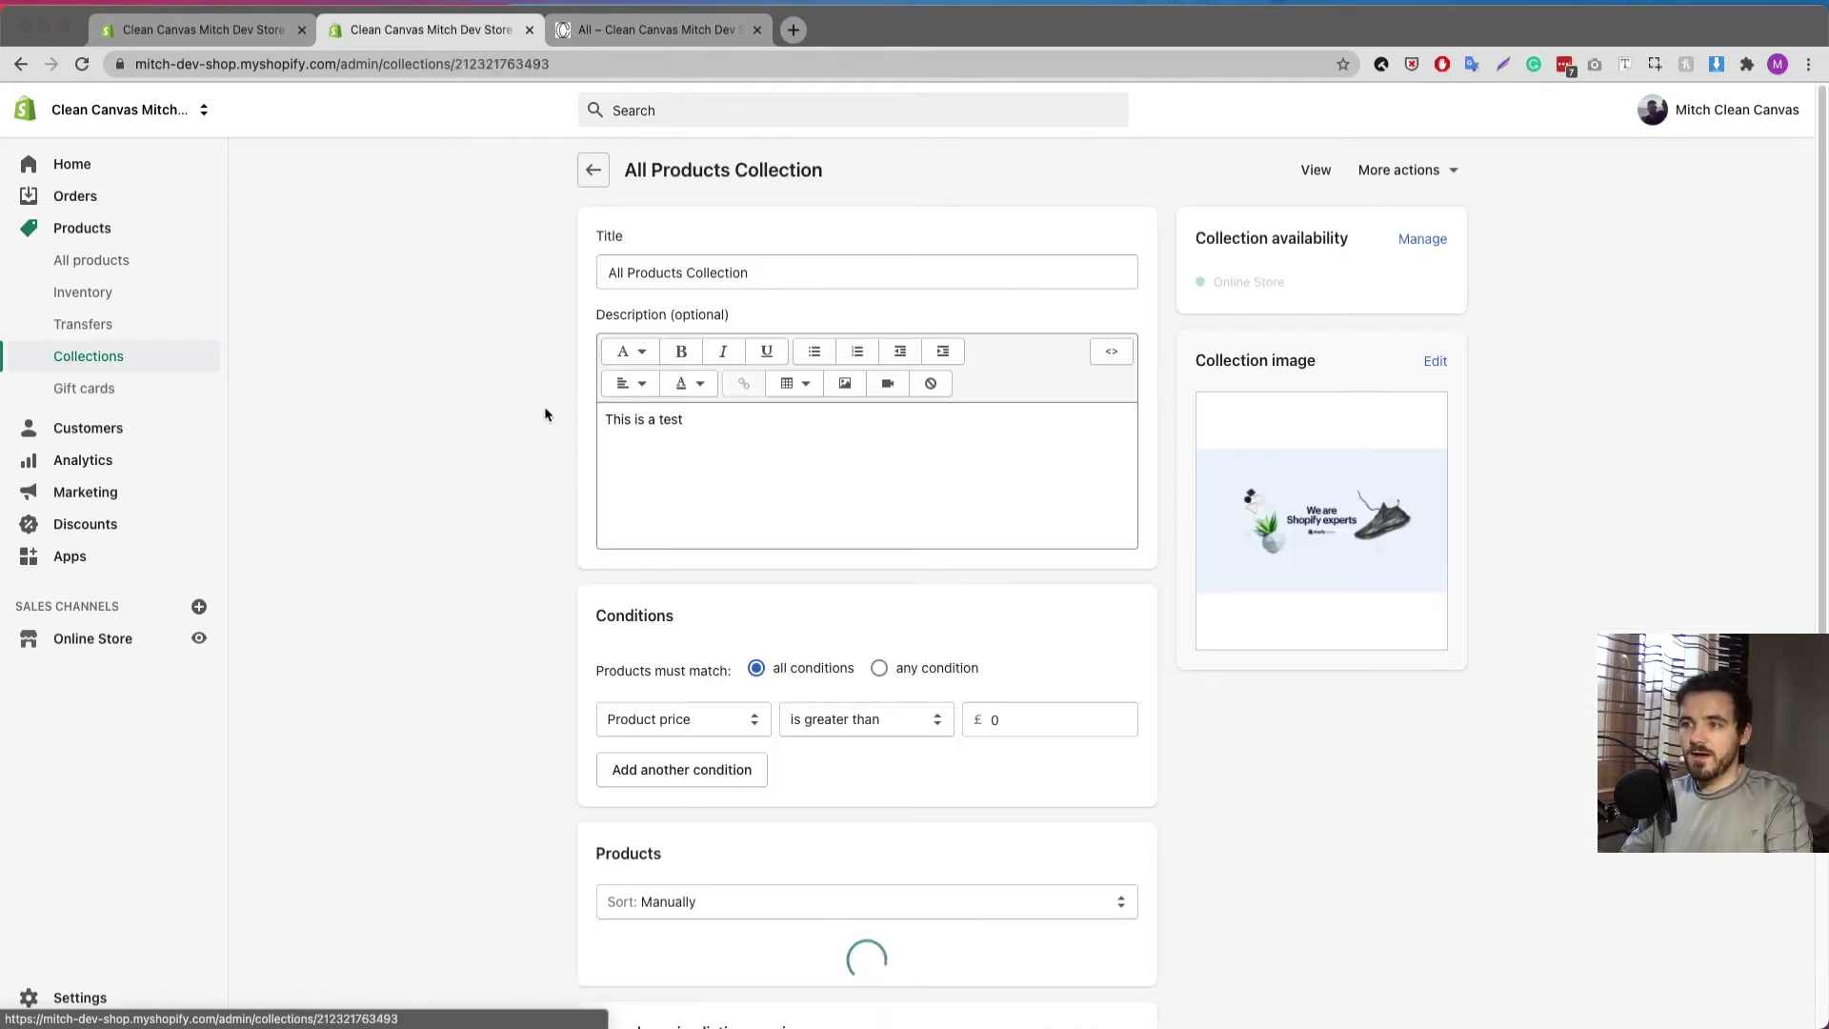
scroll(513, 459, down, 10)
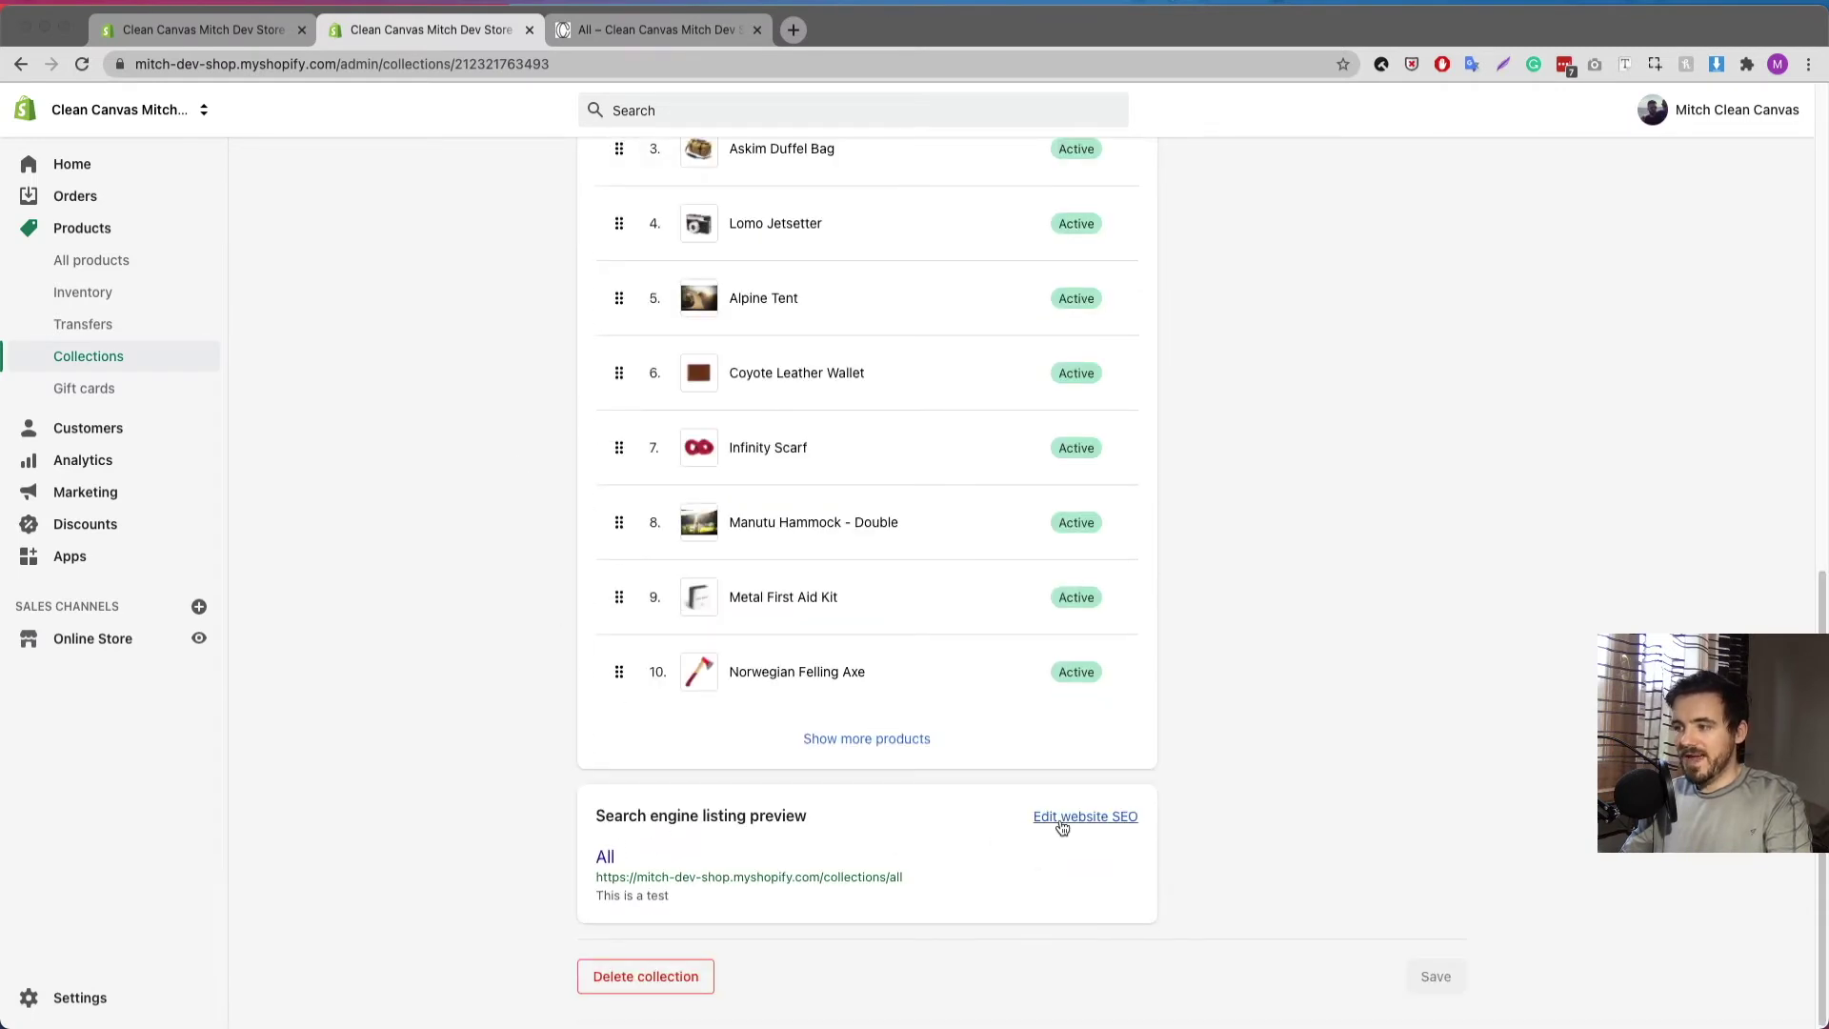
click(1091, 817)
scroll(1089, 814, down, 3)
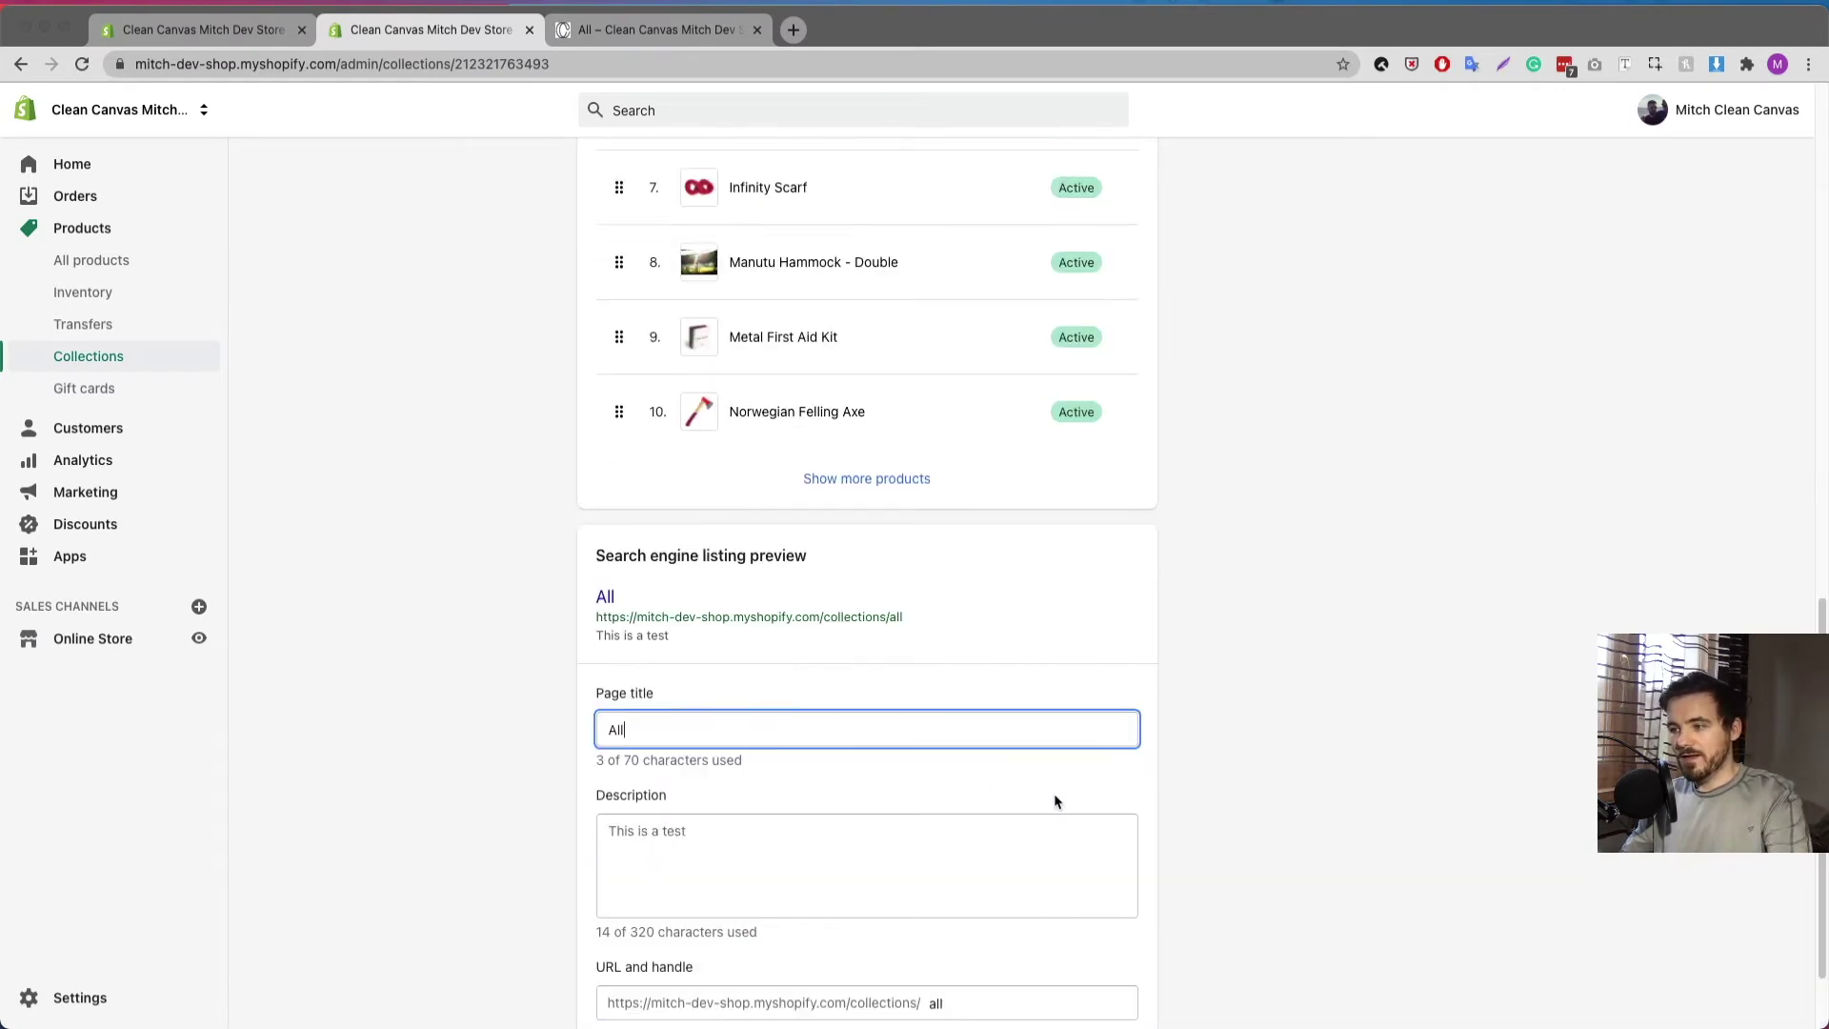
scroll(675, 733, down, 2)
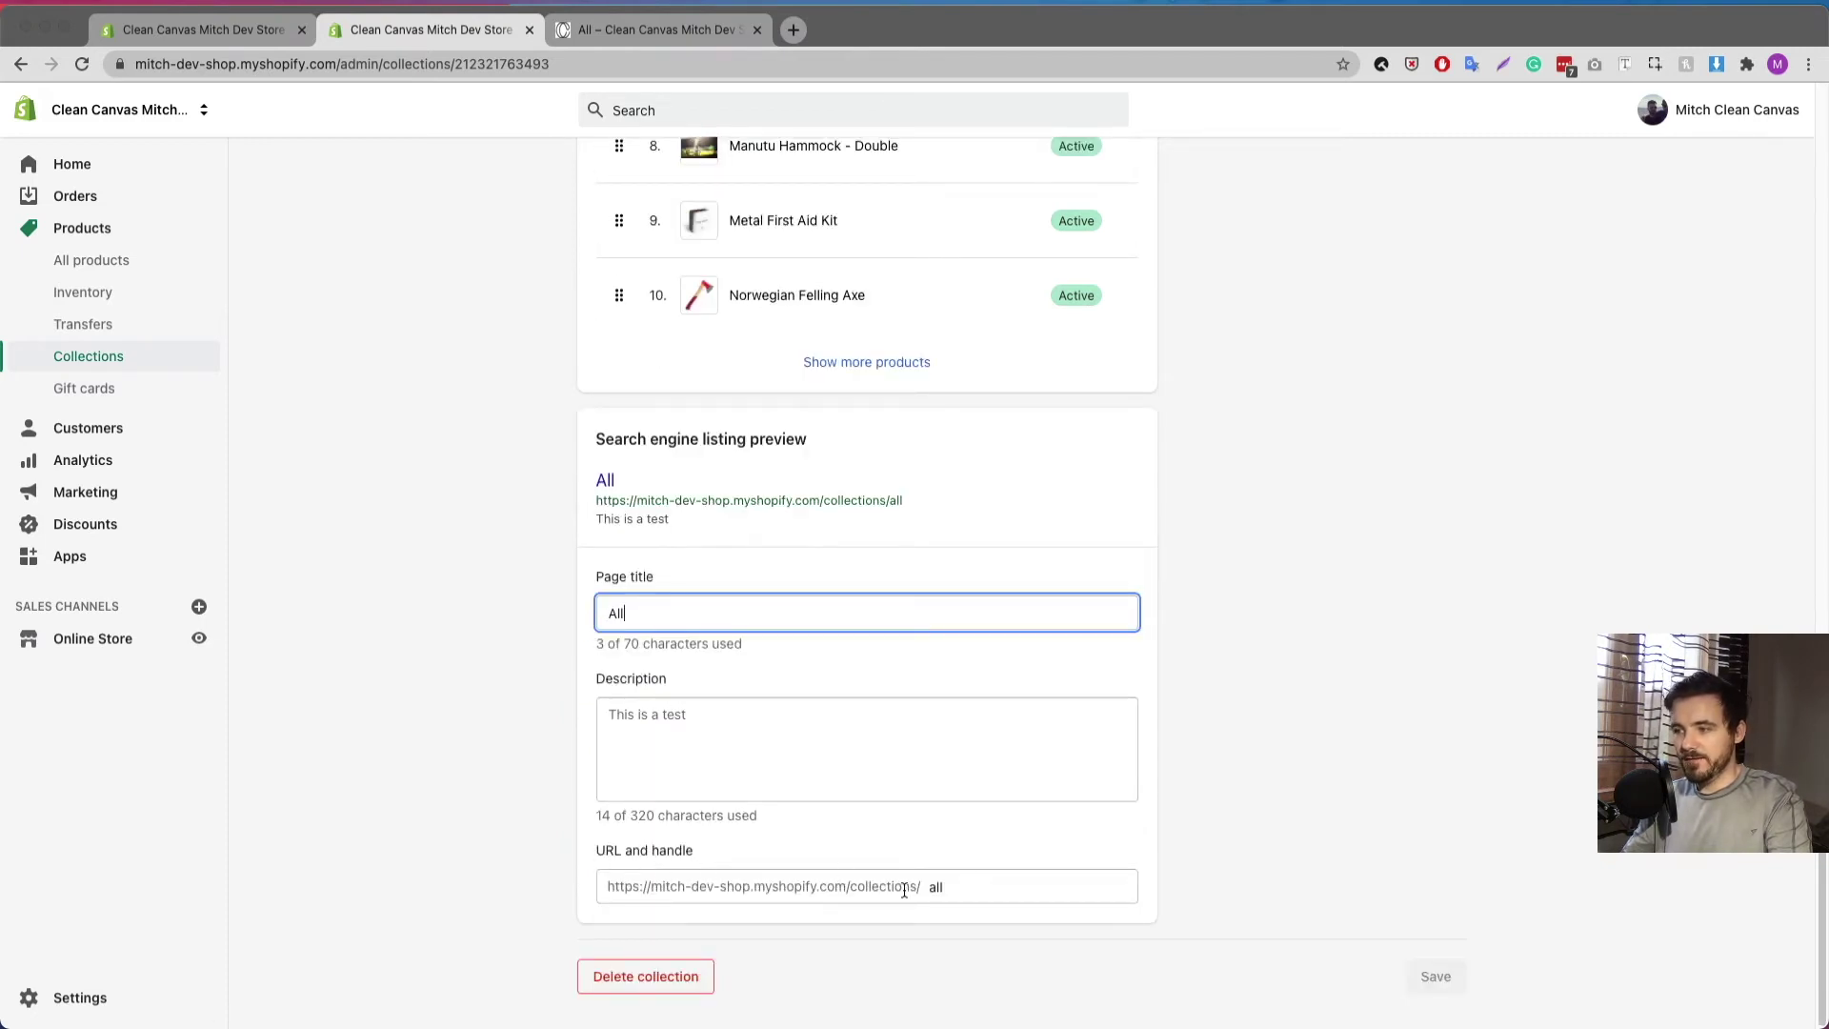
click(943, 888)
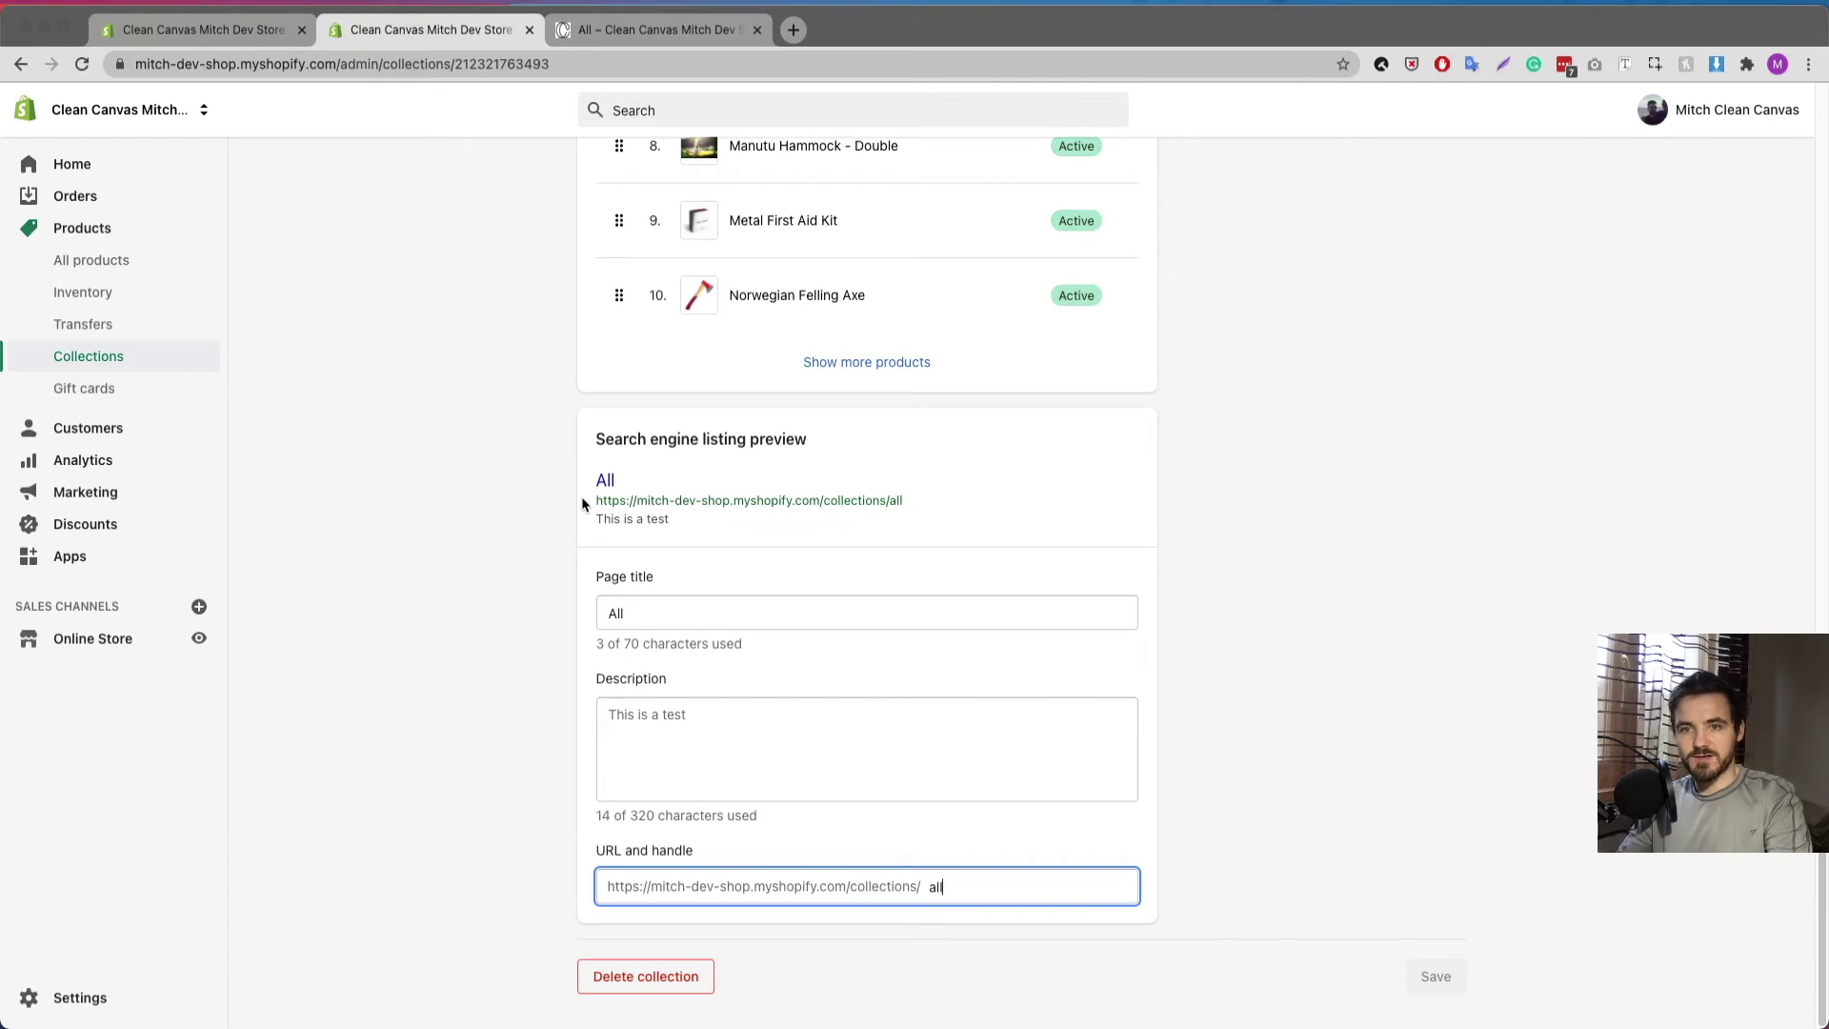
scroll(931, 645, up, 6)
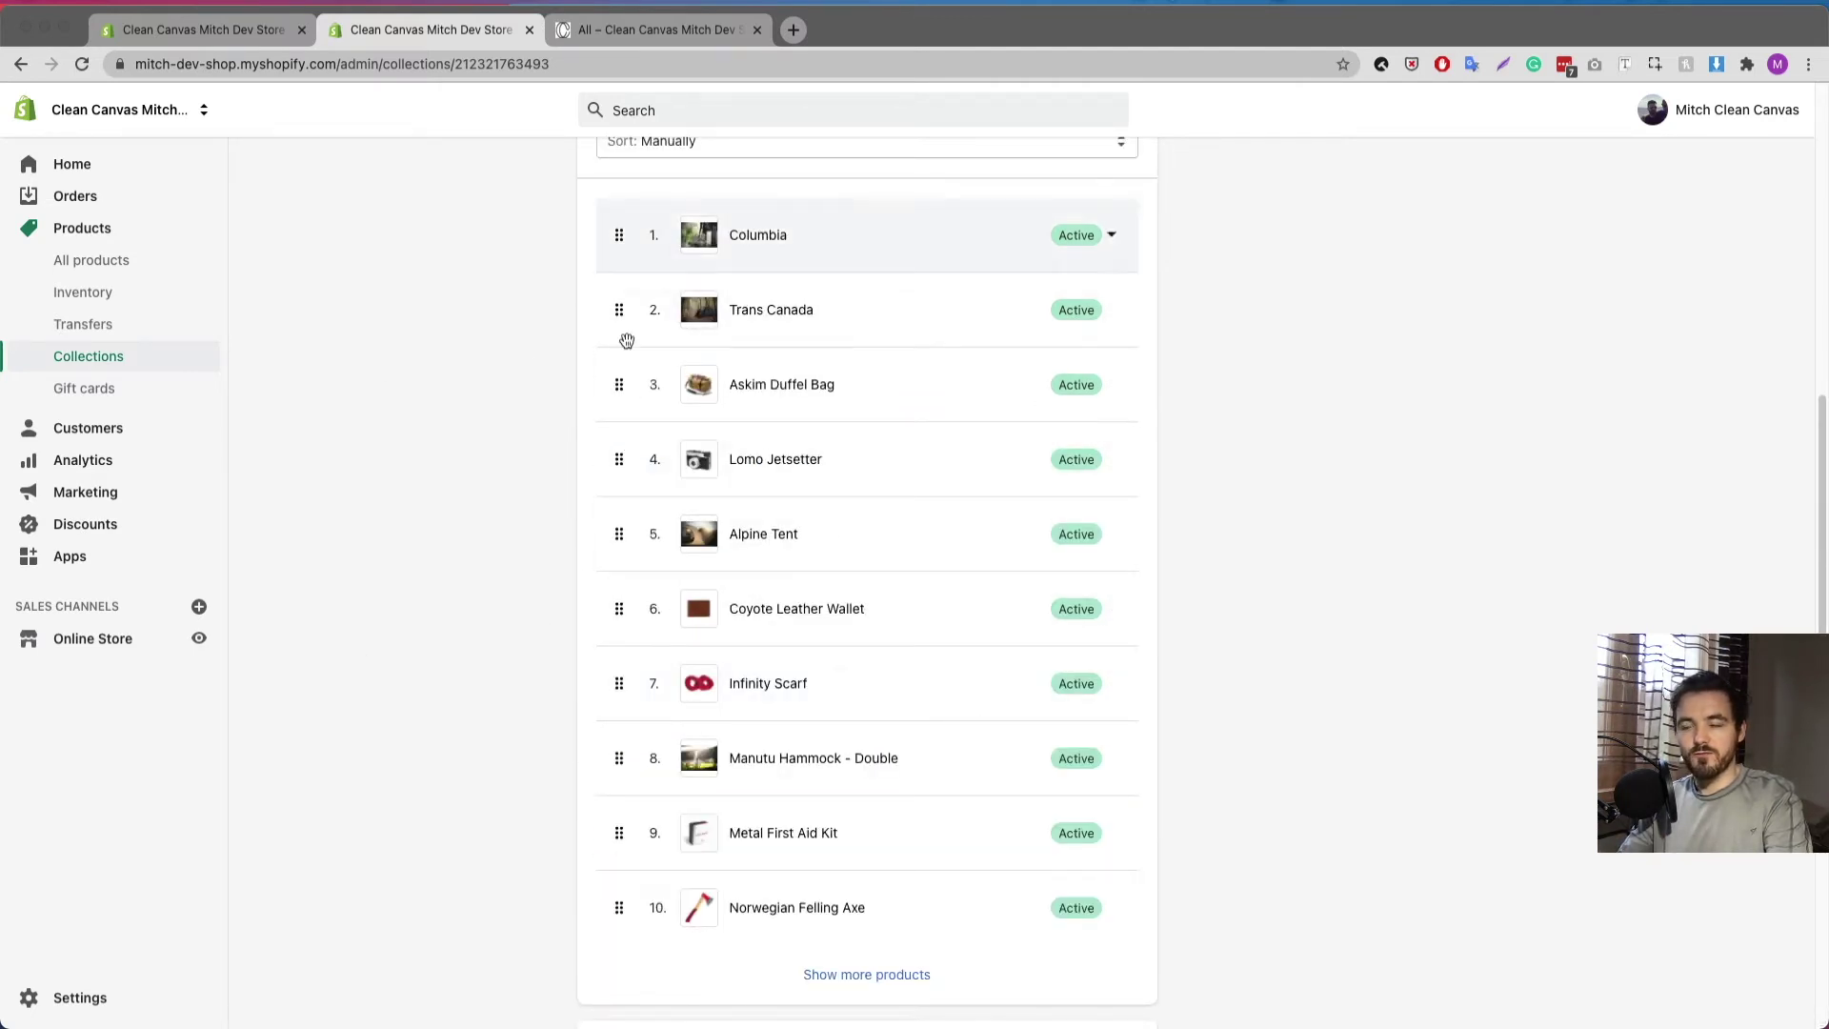
scroll(600, 572, up, 5)
scroll(531, 556, up, 3)
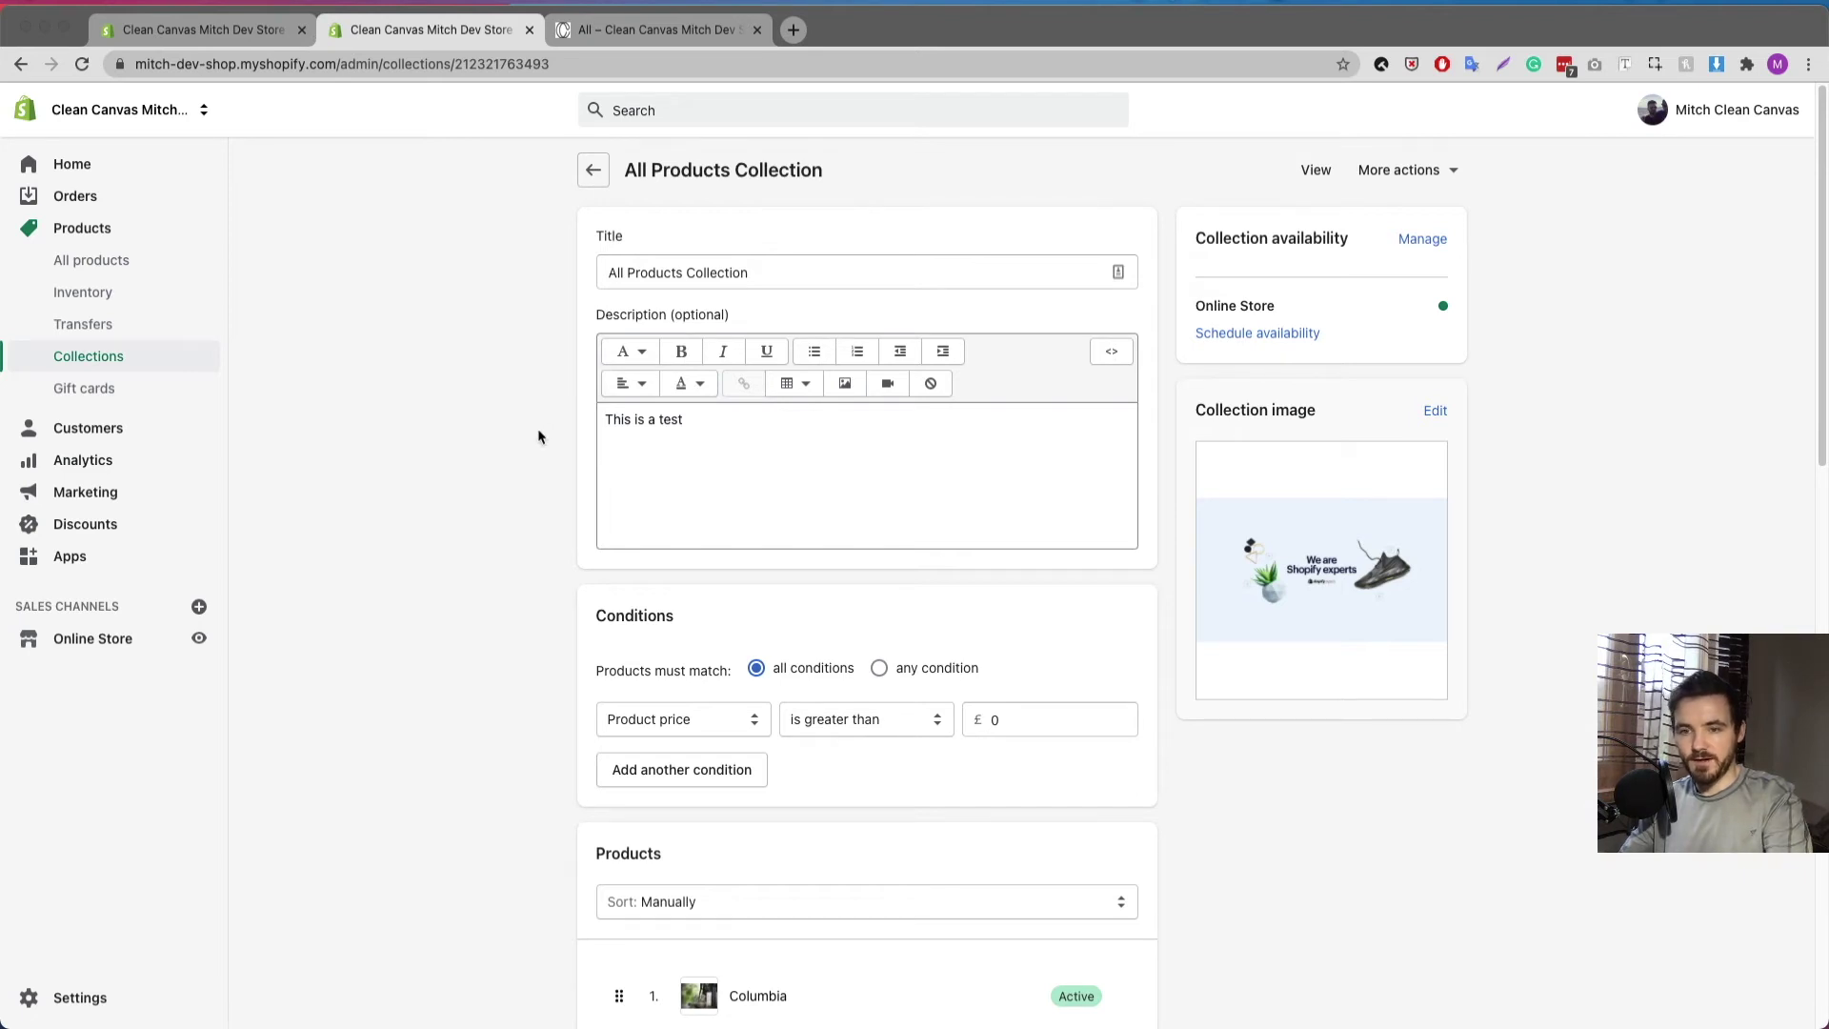
scroll(535, 436, down, 5)
Add a second condition, Inventory stock is greater than 0, beside the price condition, and save
scroll(497, 350, up, 1)
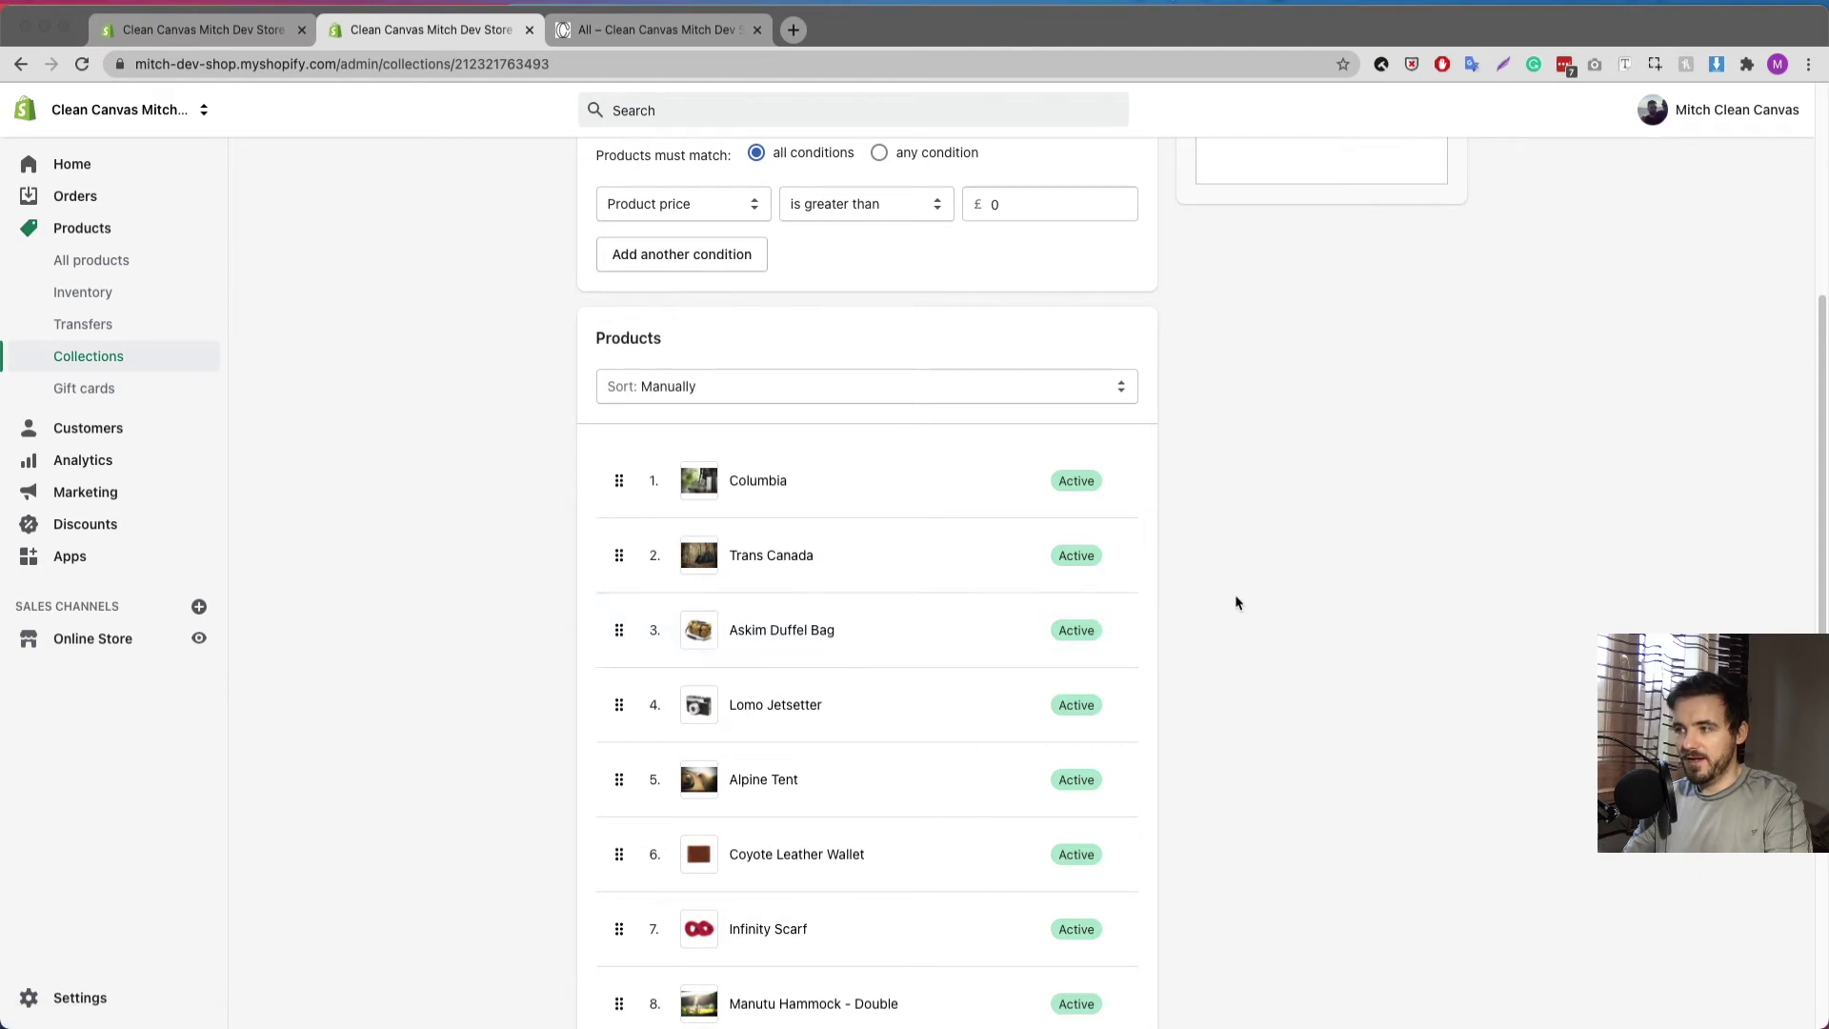
scroll(1237, 602, up, 2)
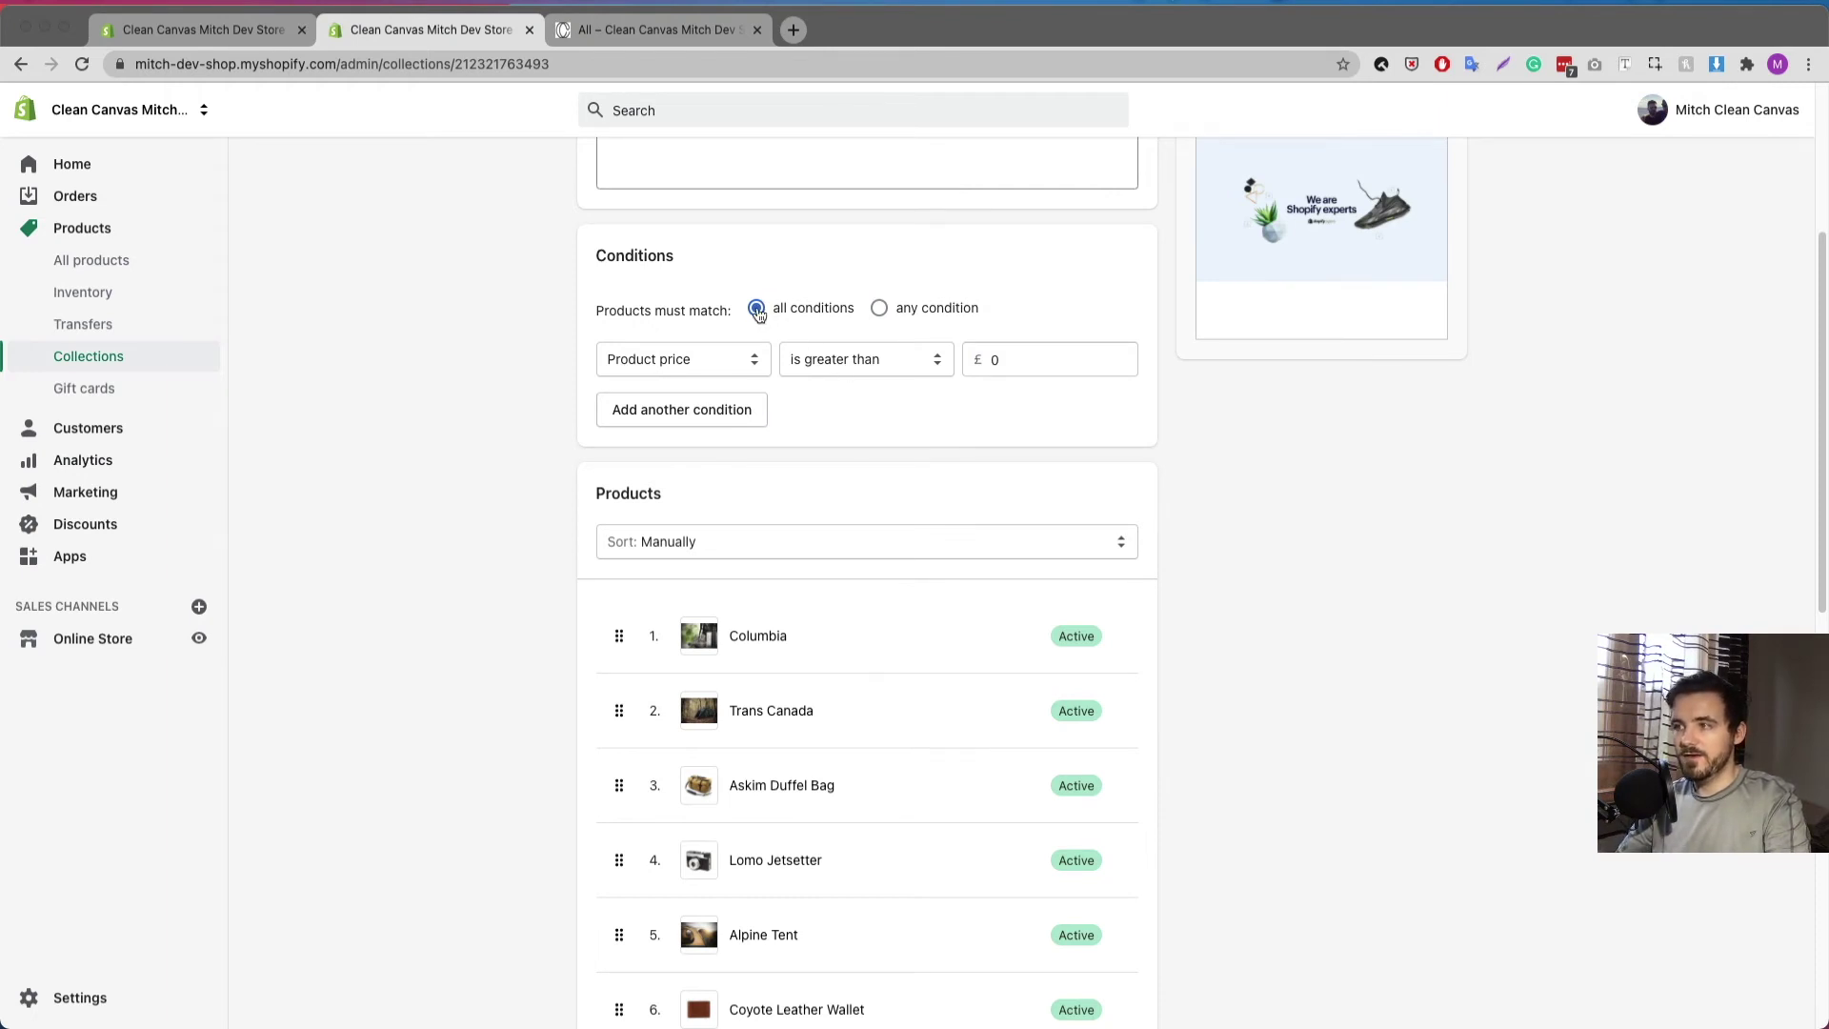
click(661, 411)
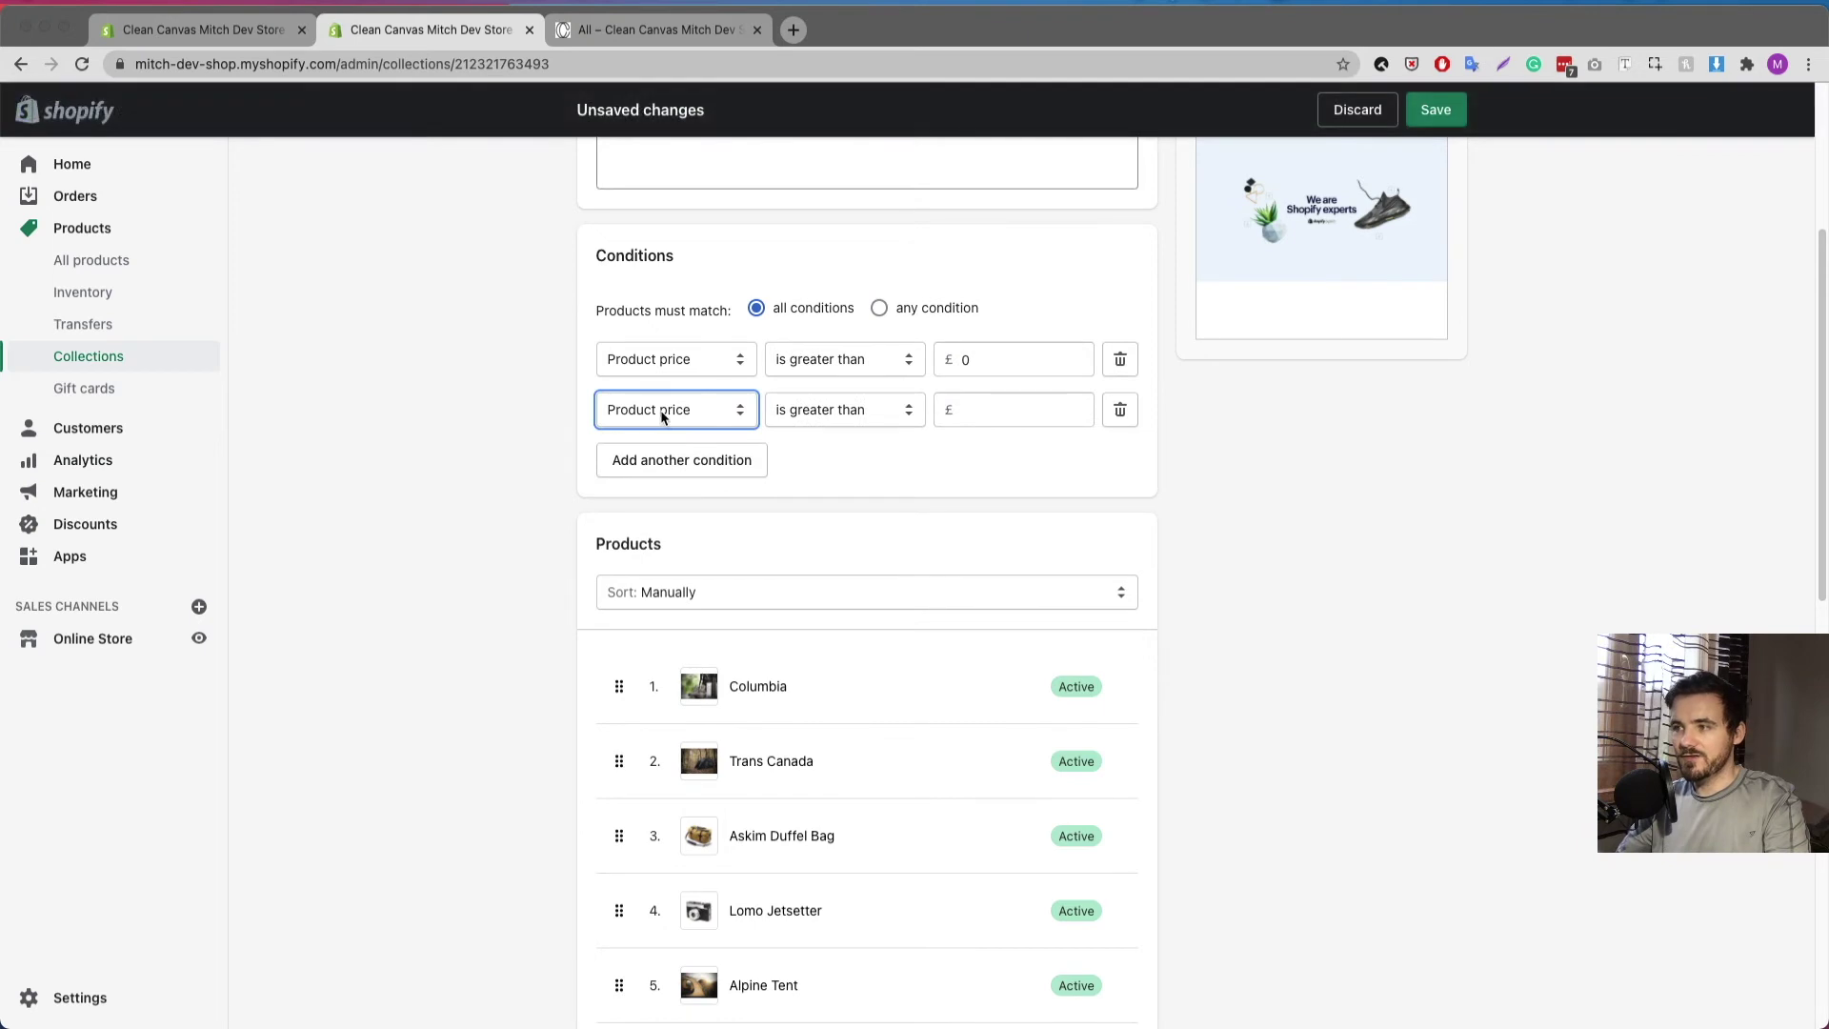
click(736, 415)
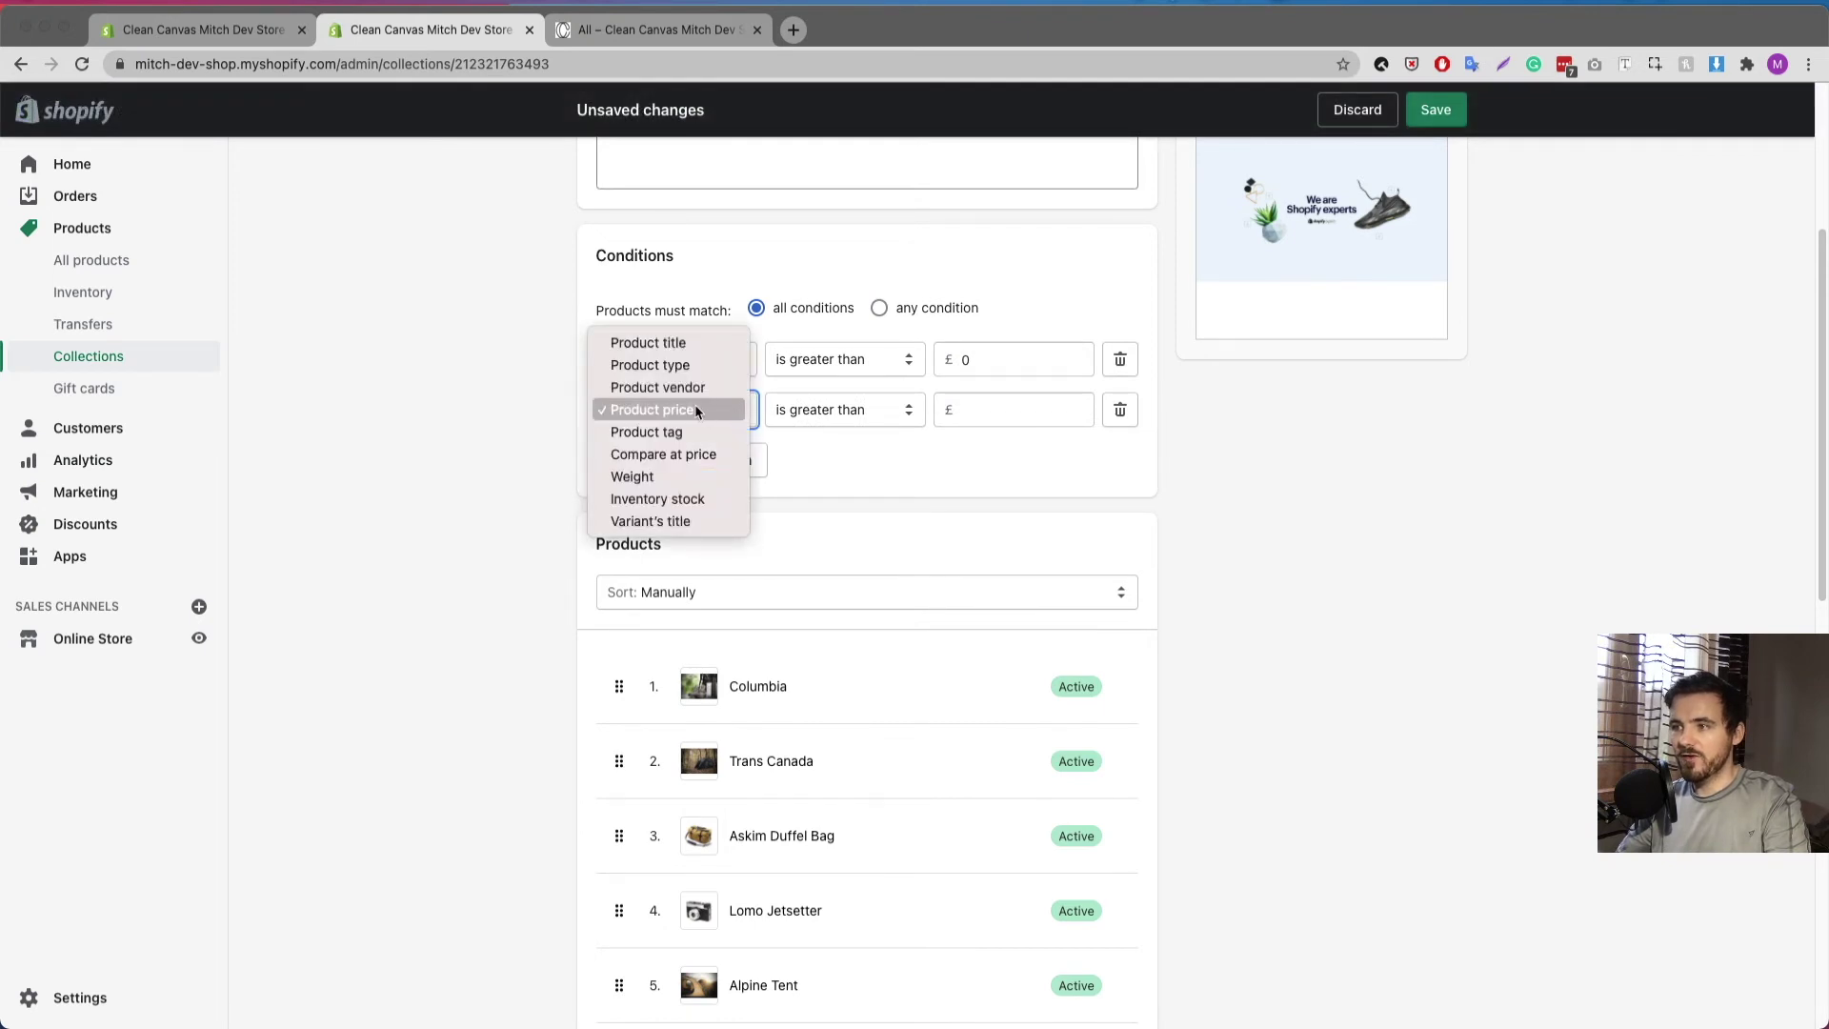
click(675, 499)
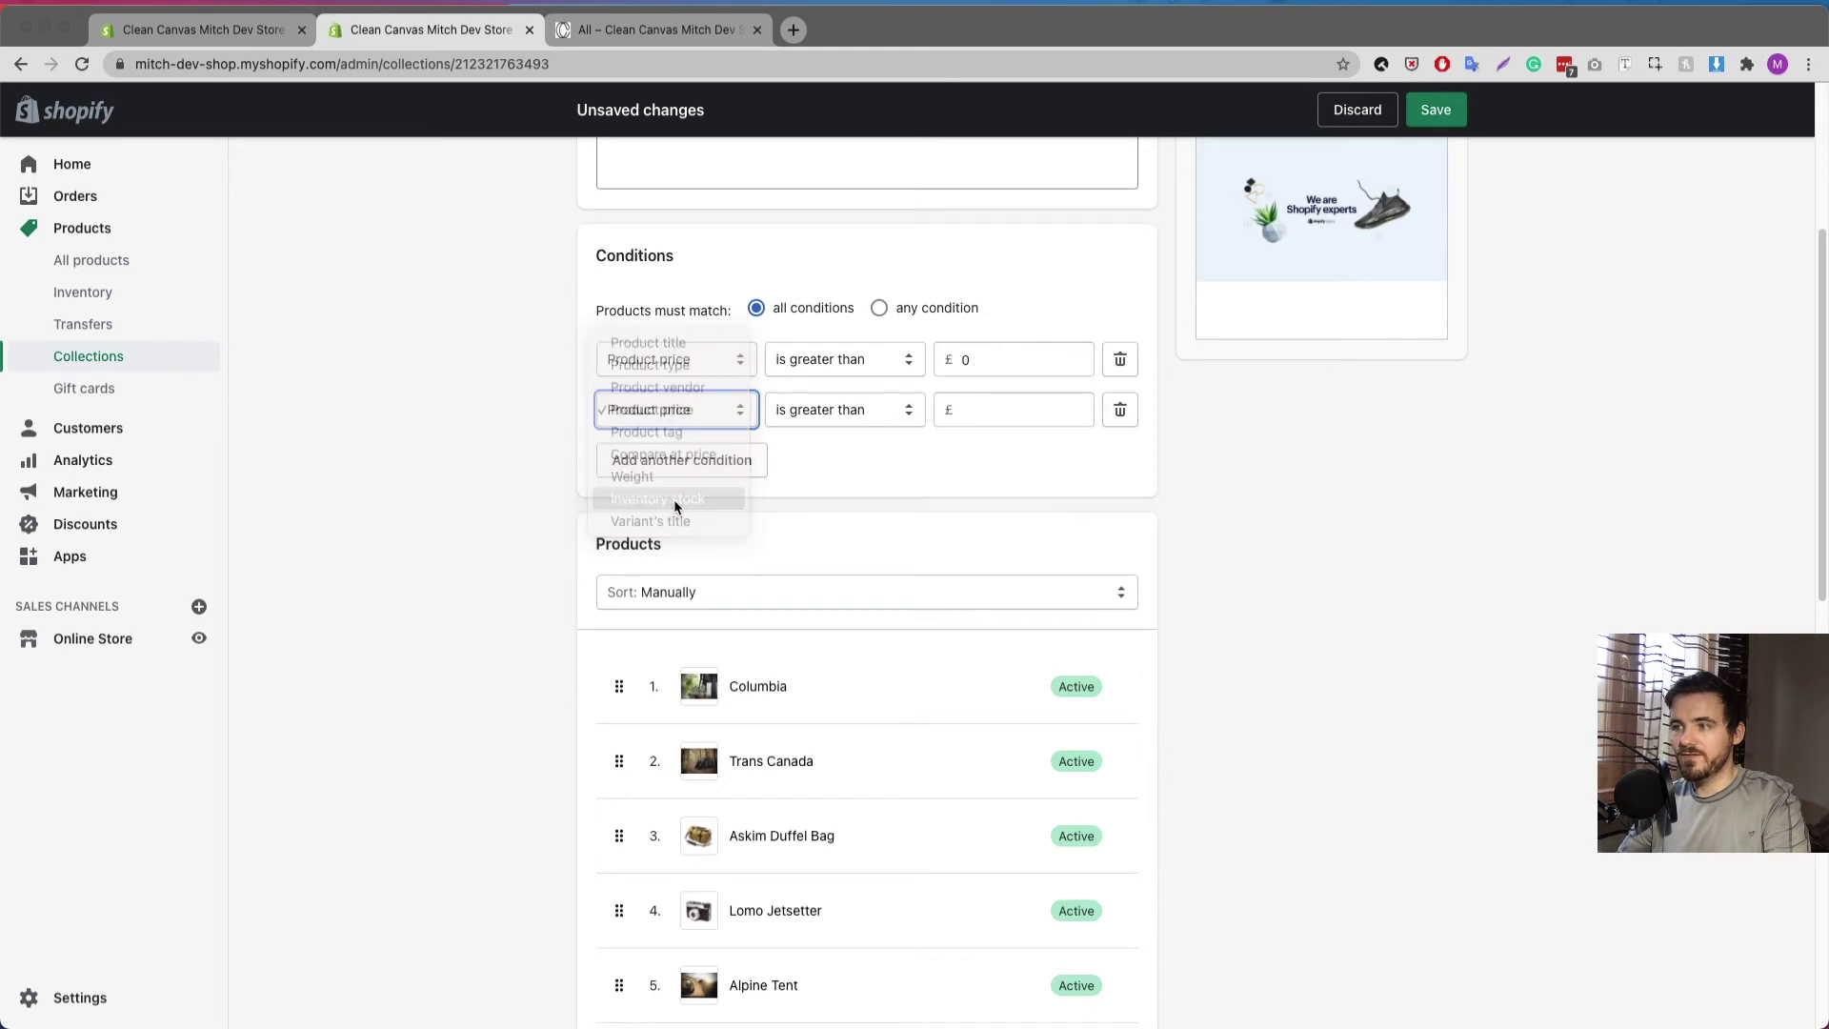
click(844, 408)
click(844, 408)
click(965, 410)
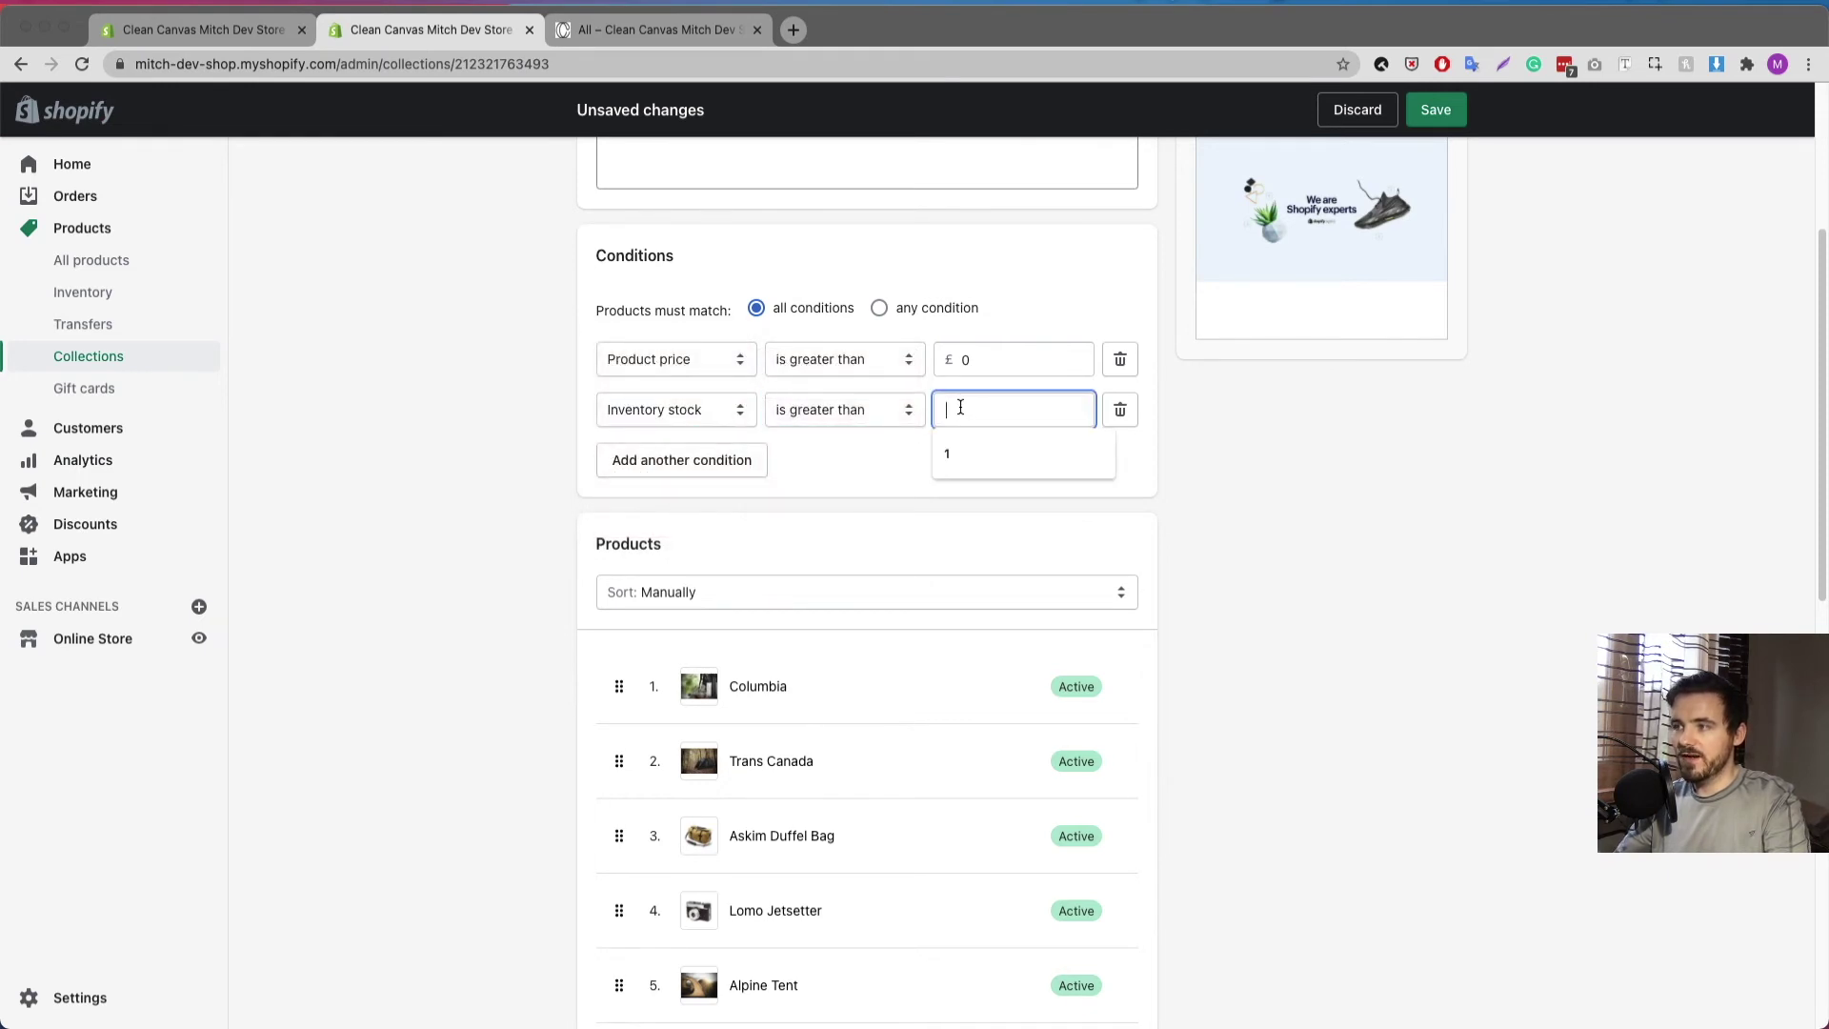
text(0)
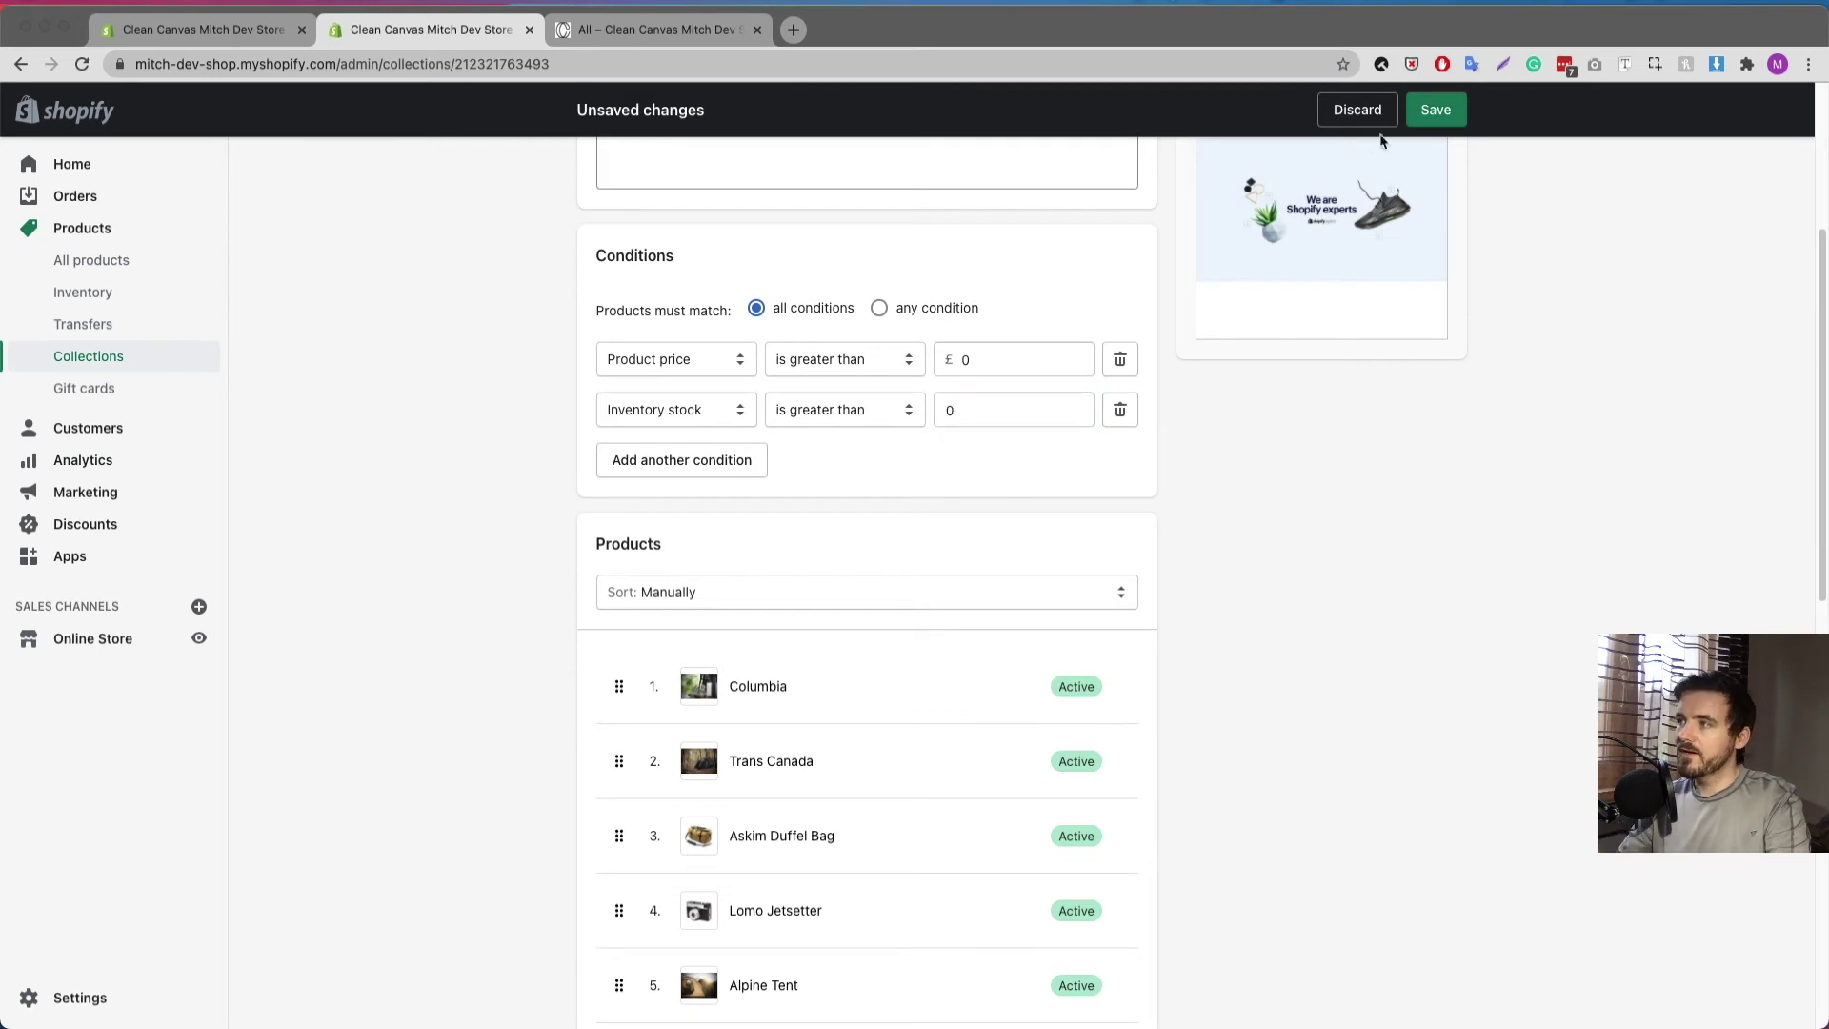
click(1436, 109)
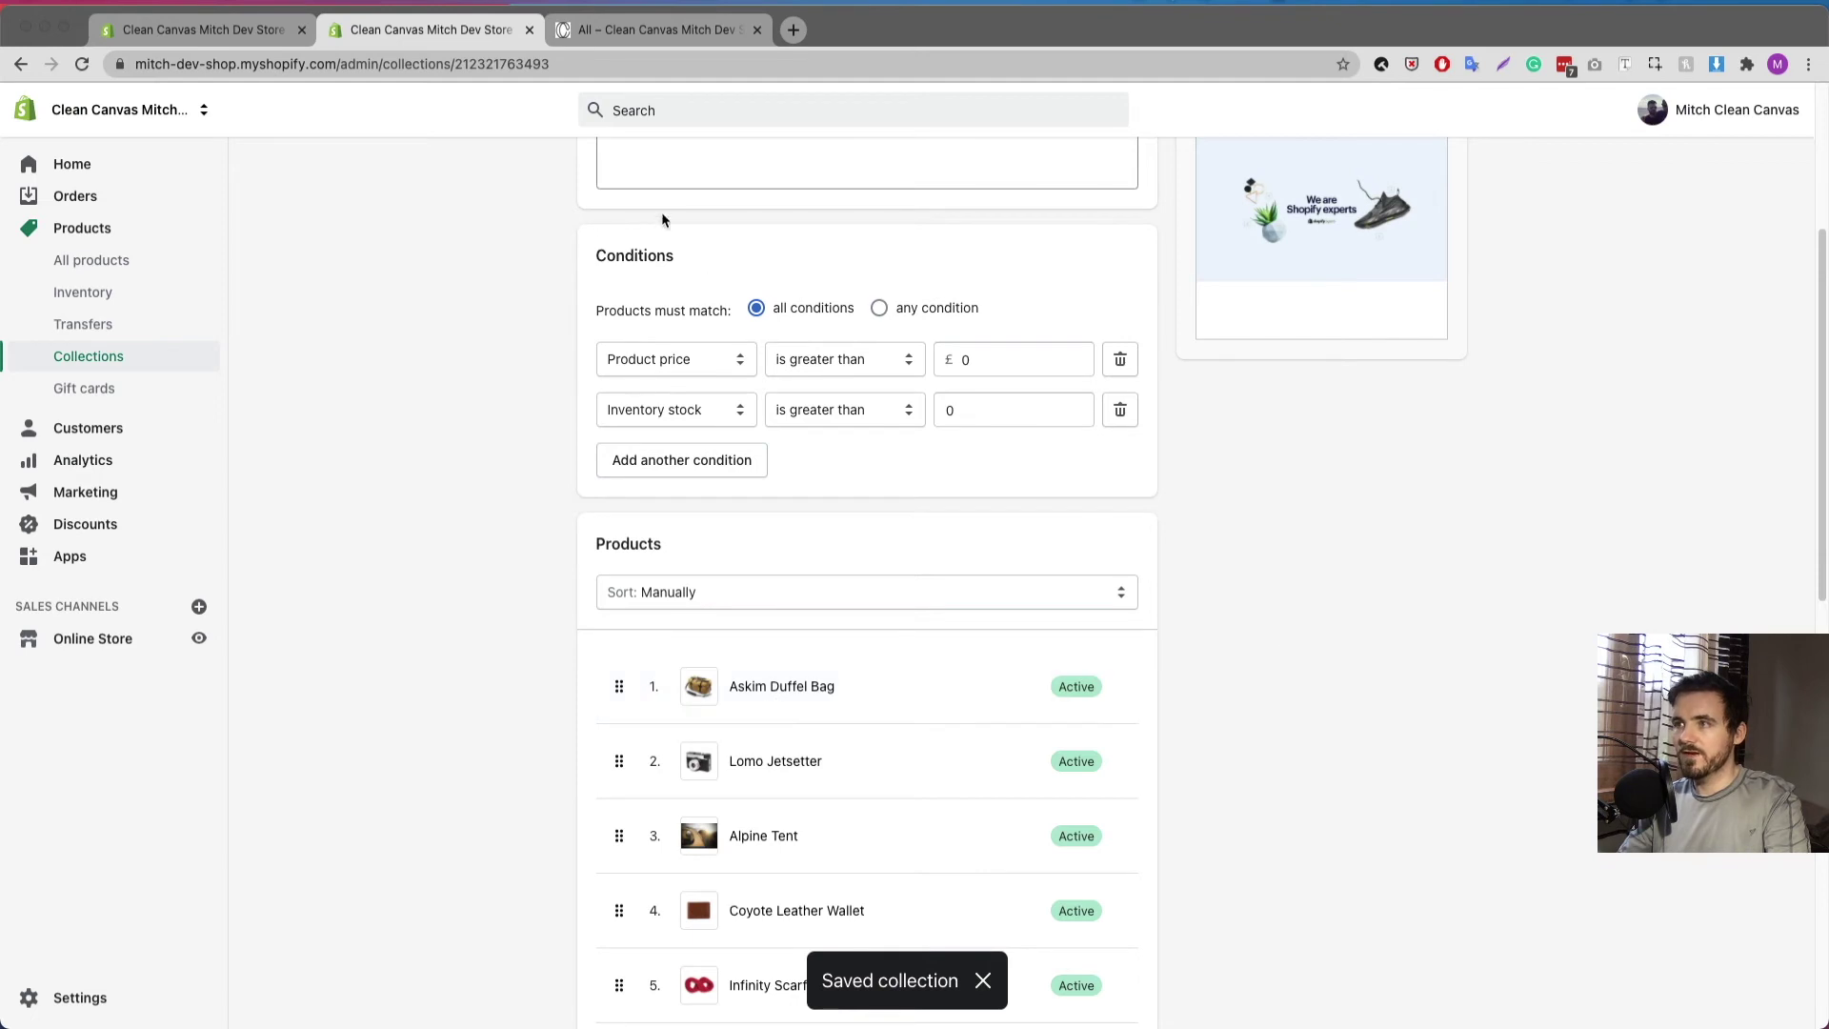
Reload the storefront collection and scroll to confirm it now starts with Askim Duffel Bag, Lomo Jetsetter, Alpine Tent
click(657, 29)
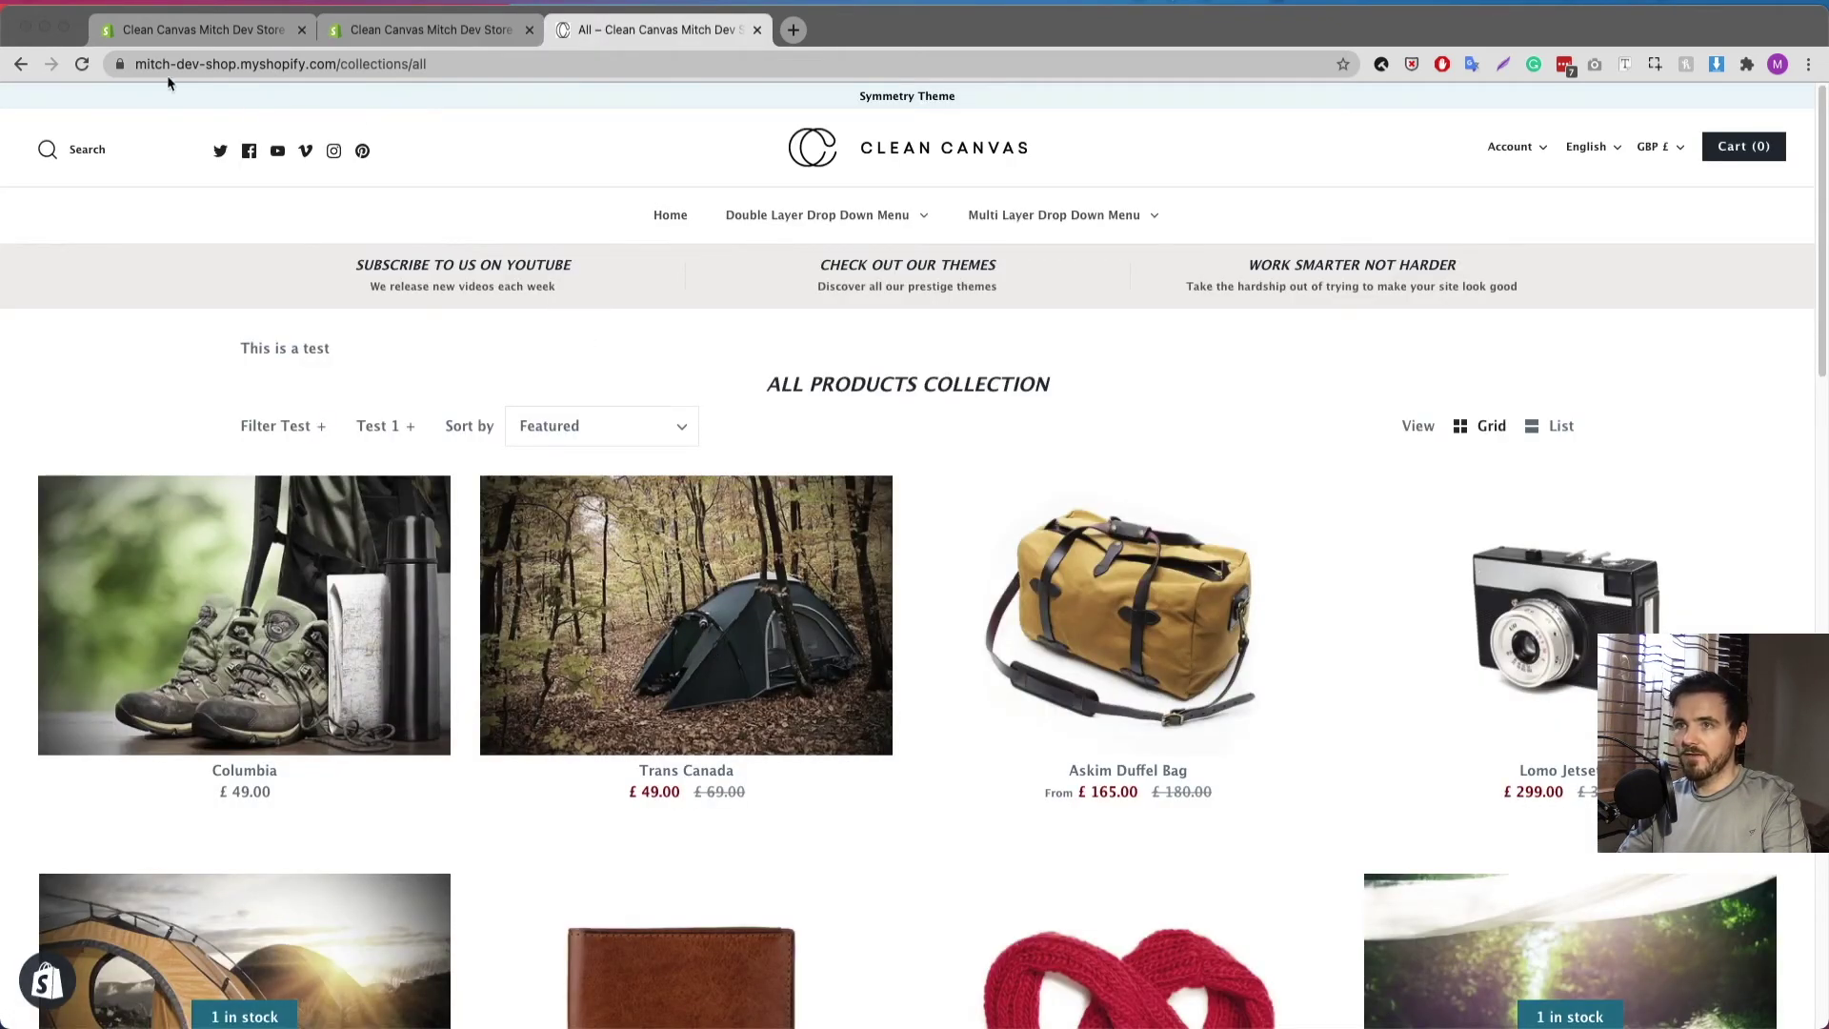
click(82, 65)
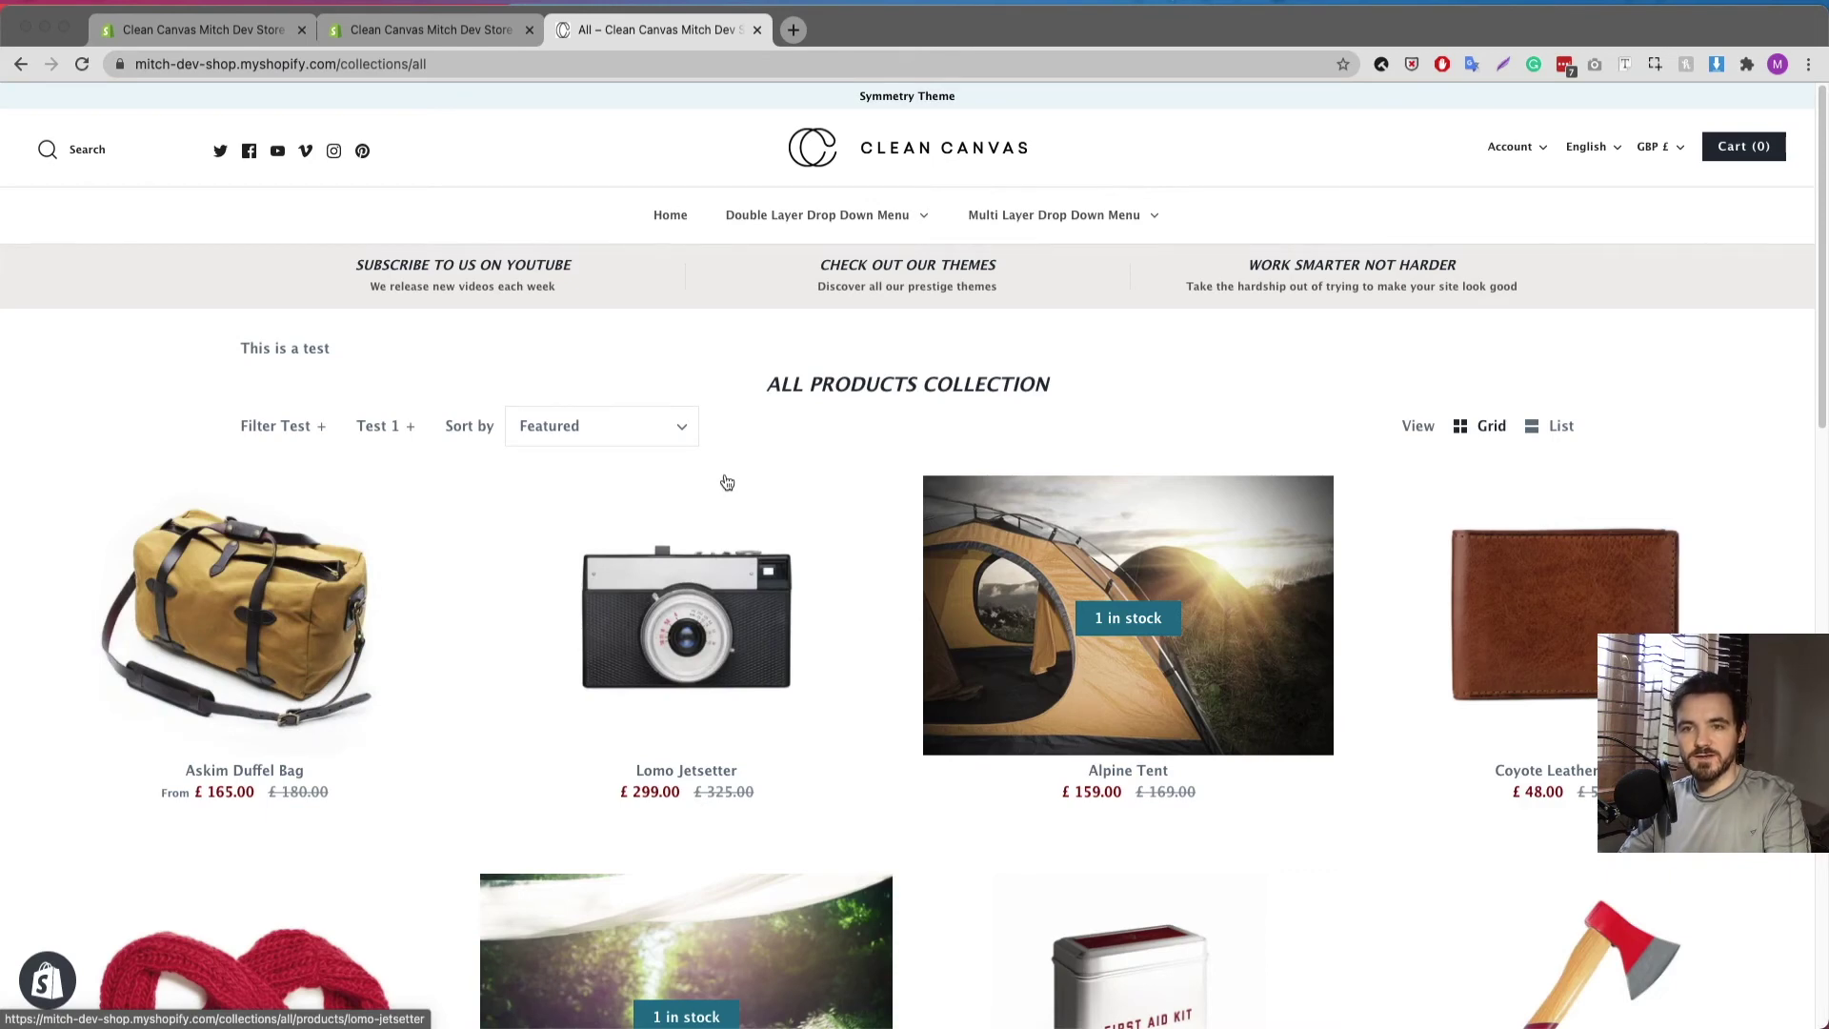
scroll(682, 444, down, 8)
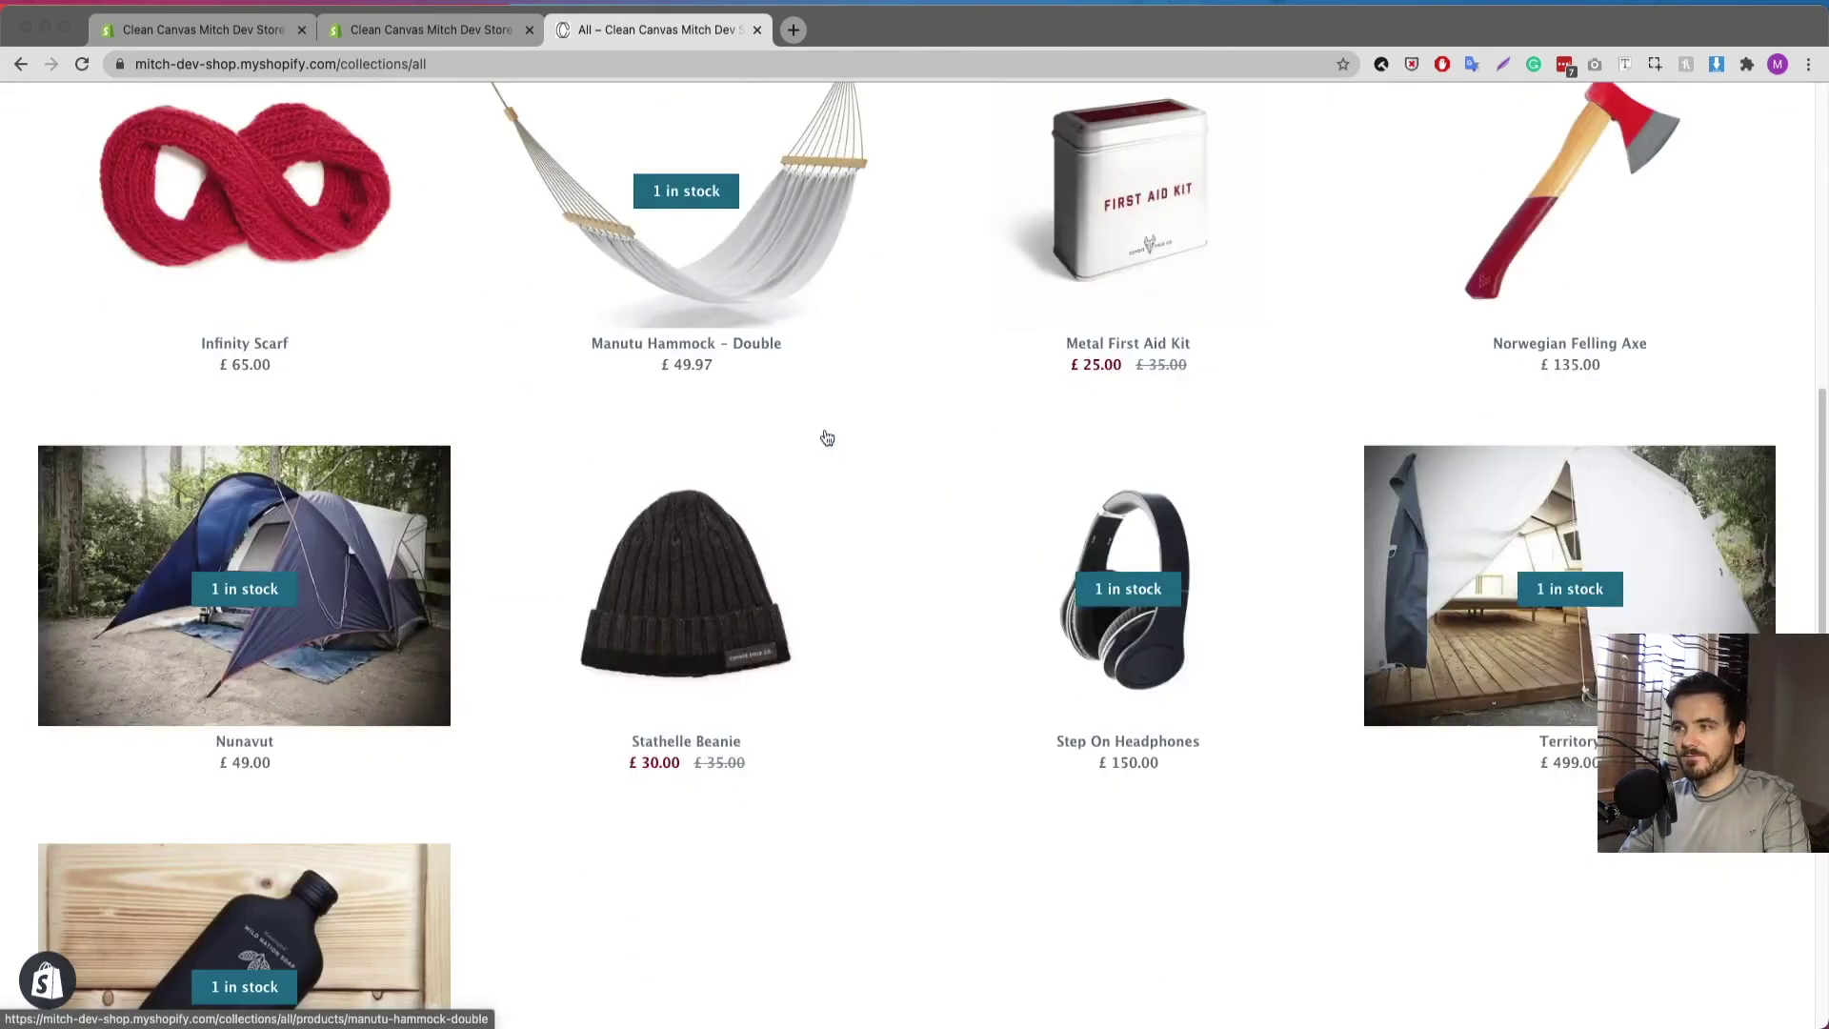
scroll(827, 437, down, 5)
scroll(820, 449, up, 15)
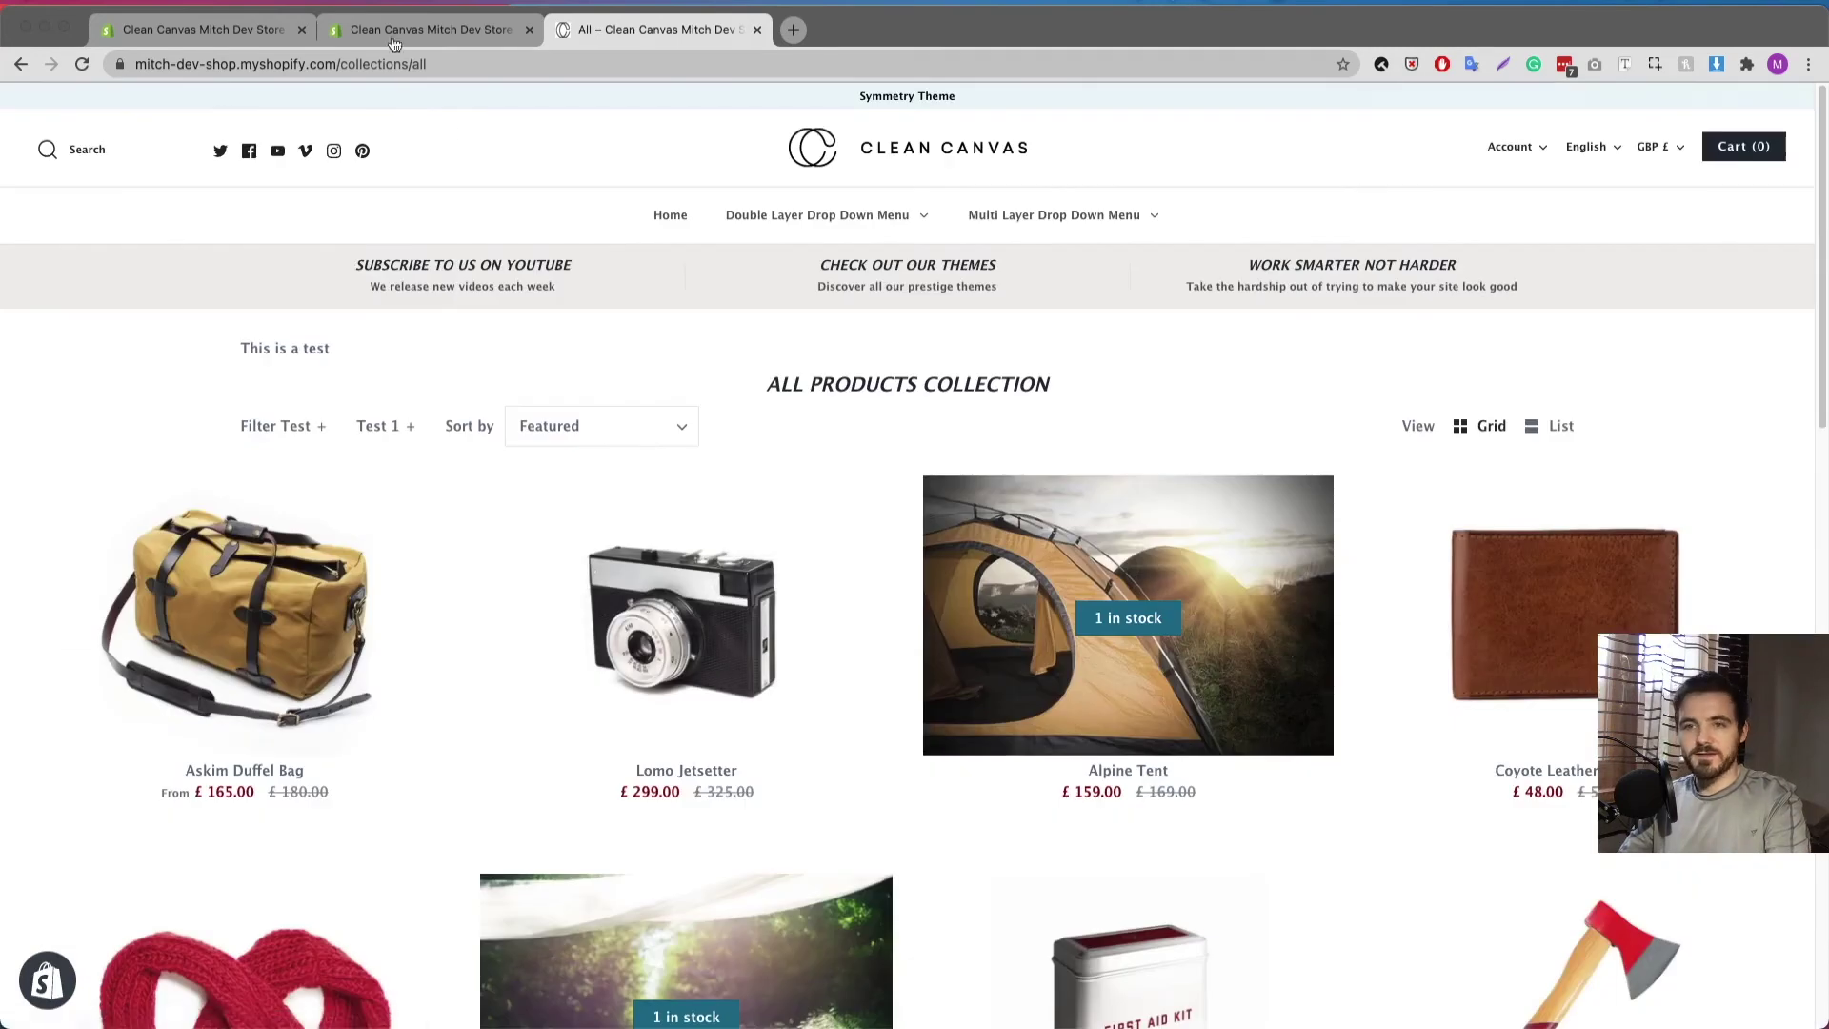
Back in the admin collection editor, check the field choices of the Inventory stock condition
click(436, 30)
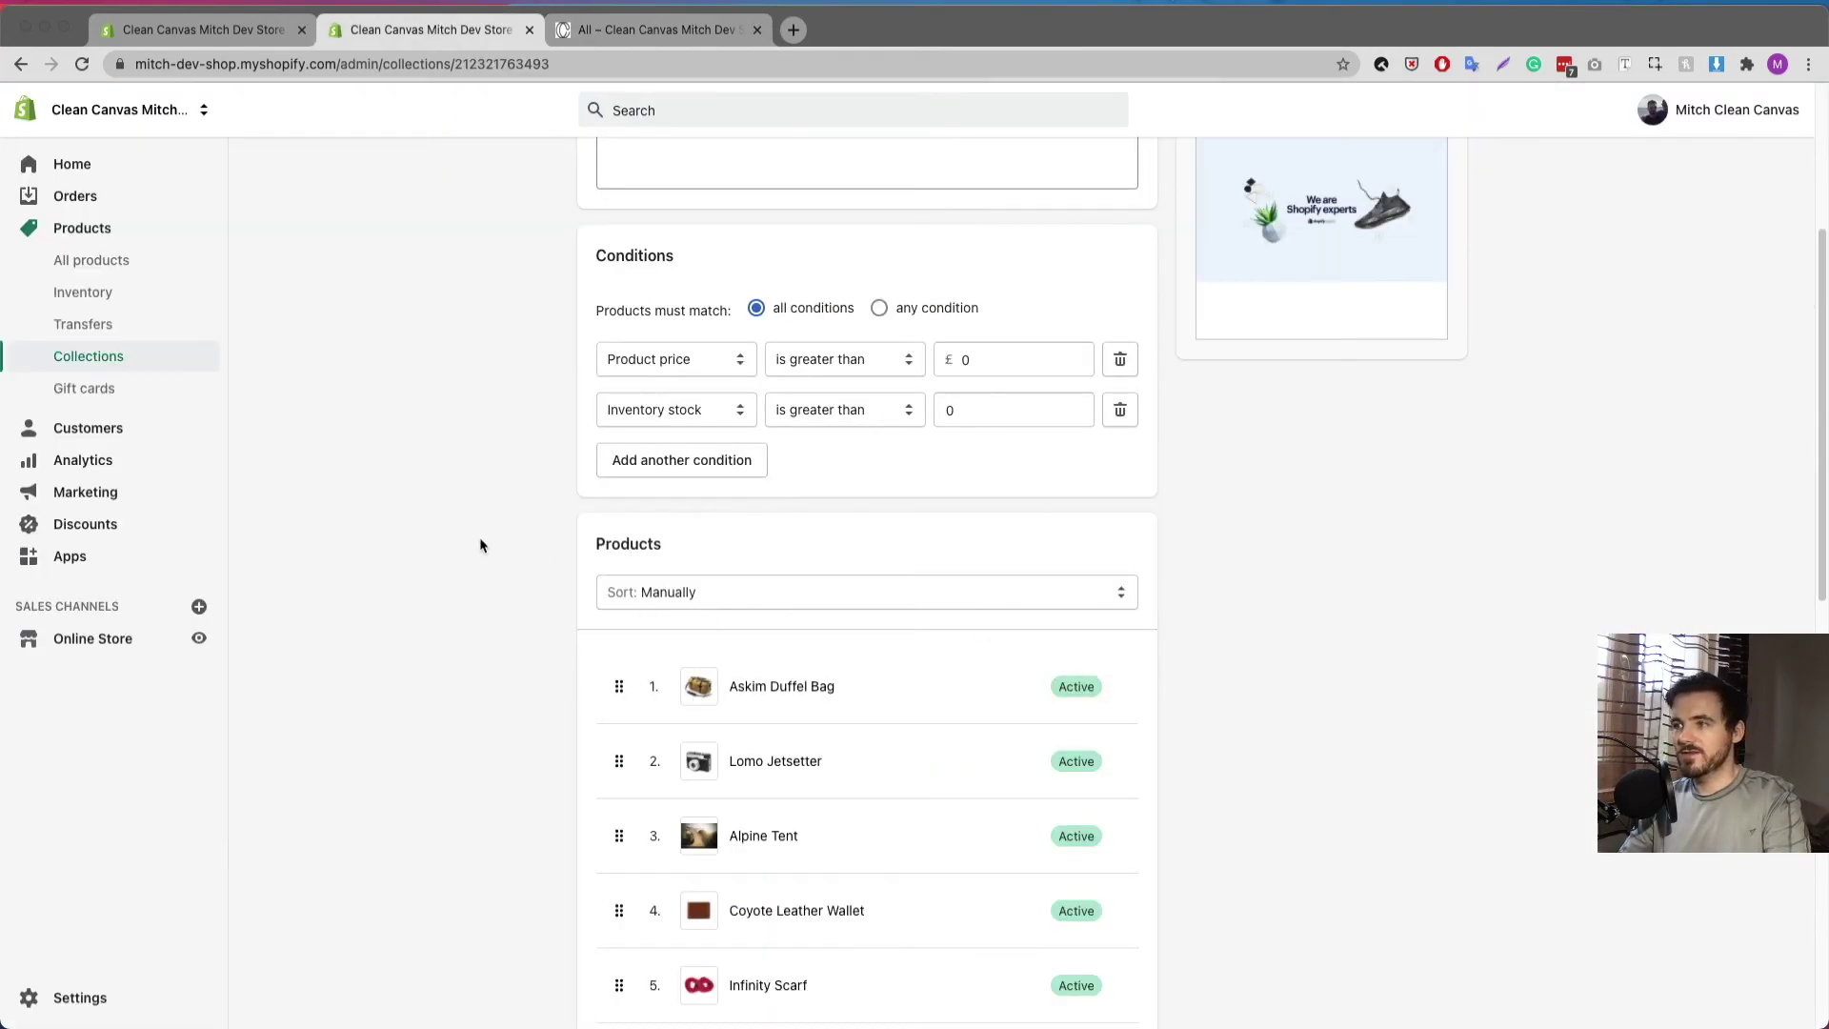
scroll(480, 545, up, 2)
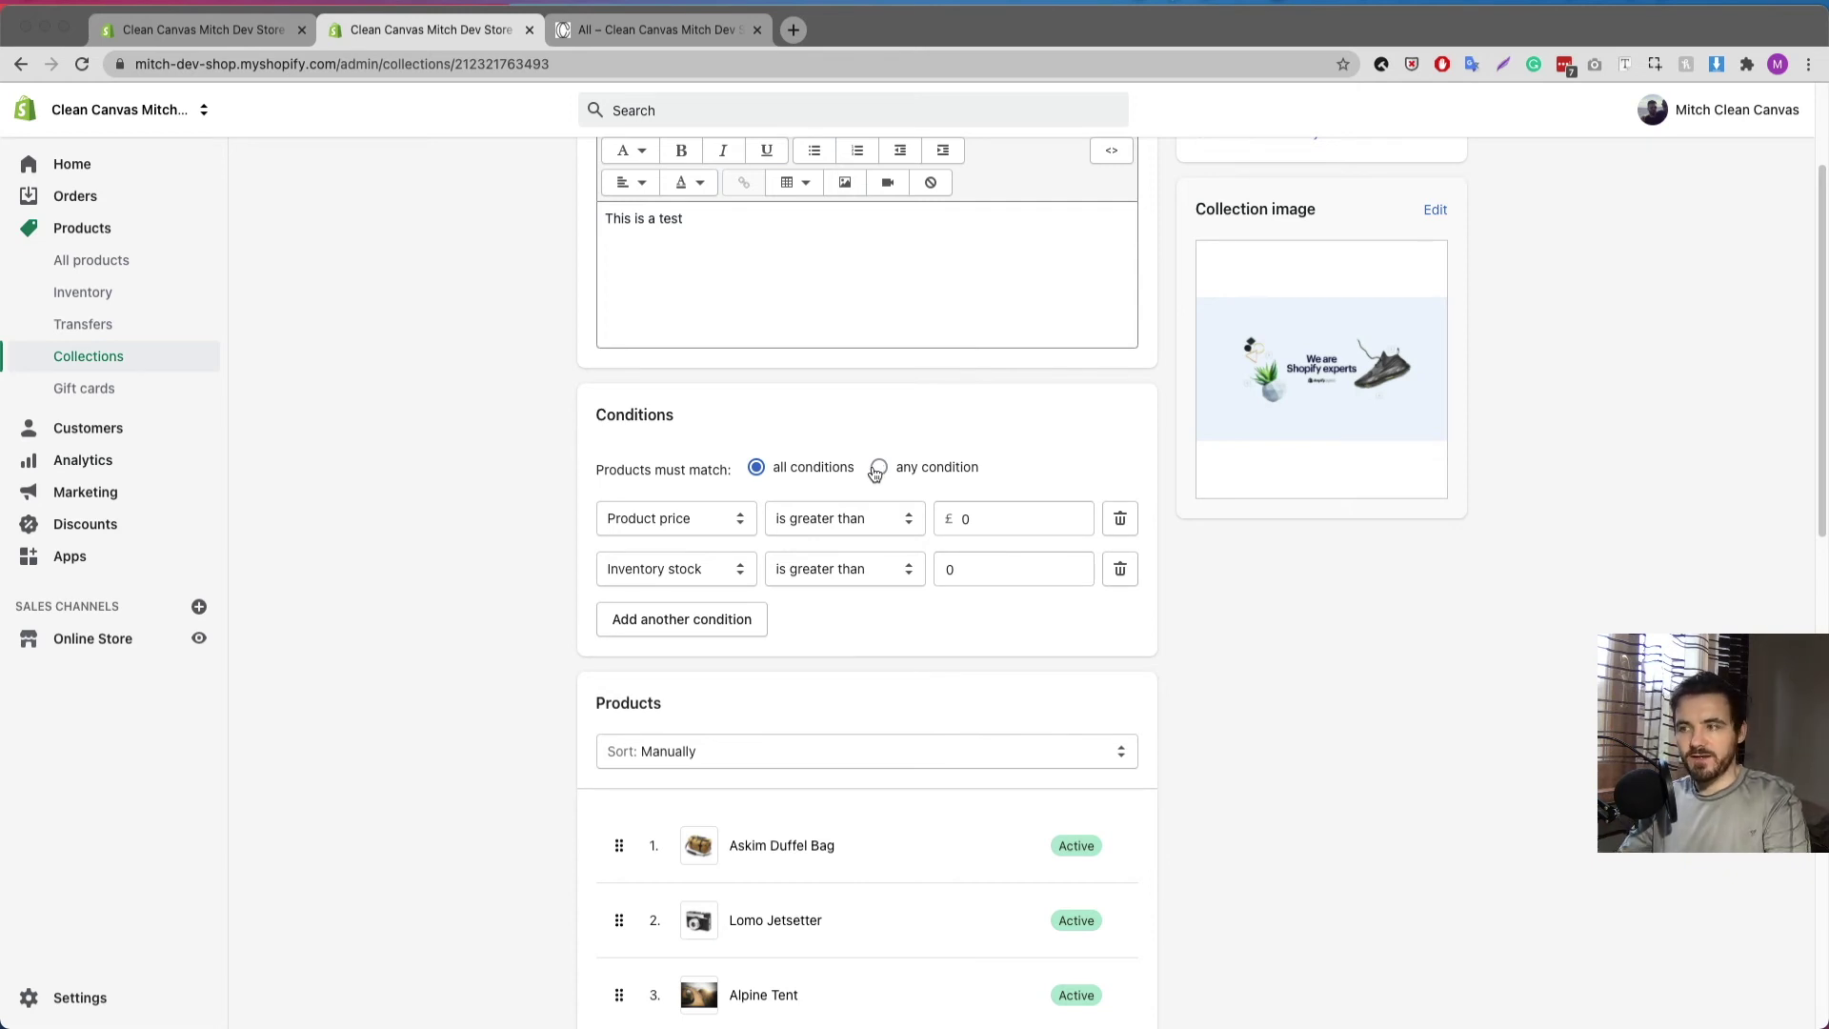
click(742, 587)
click(724, 570)
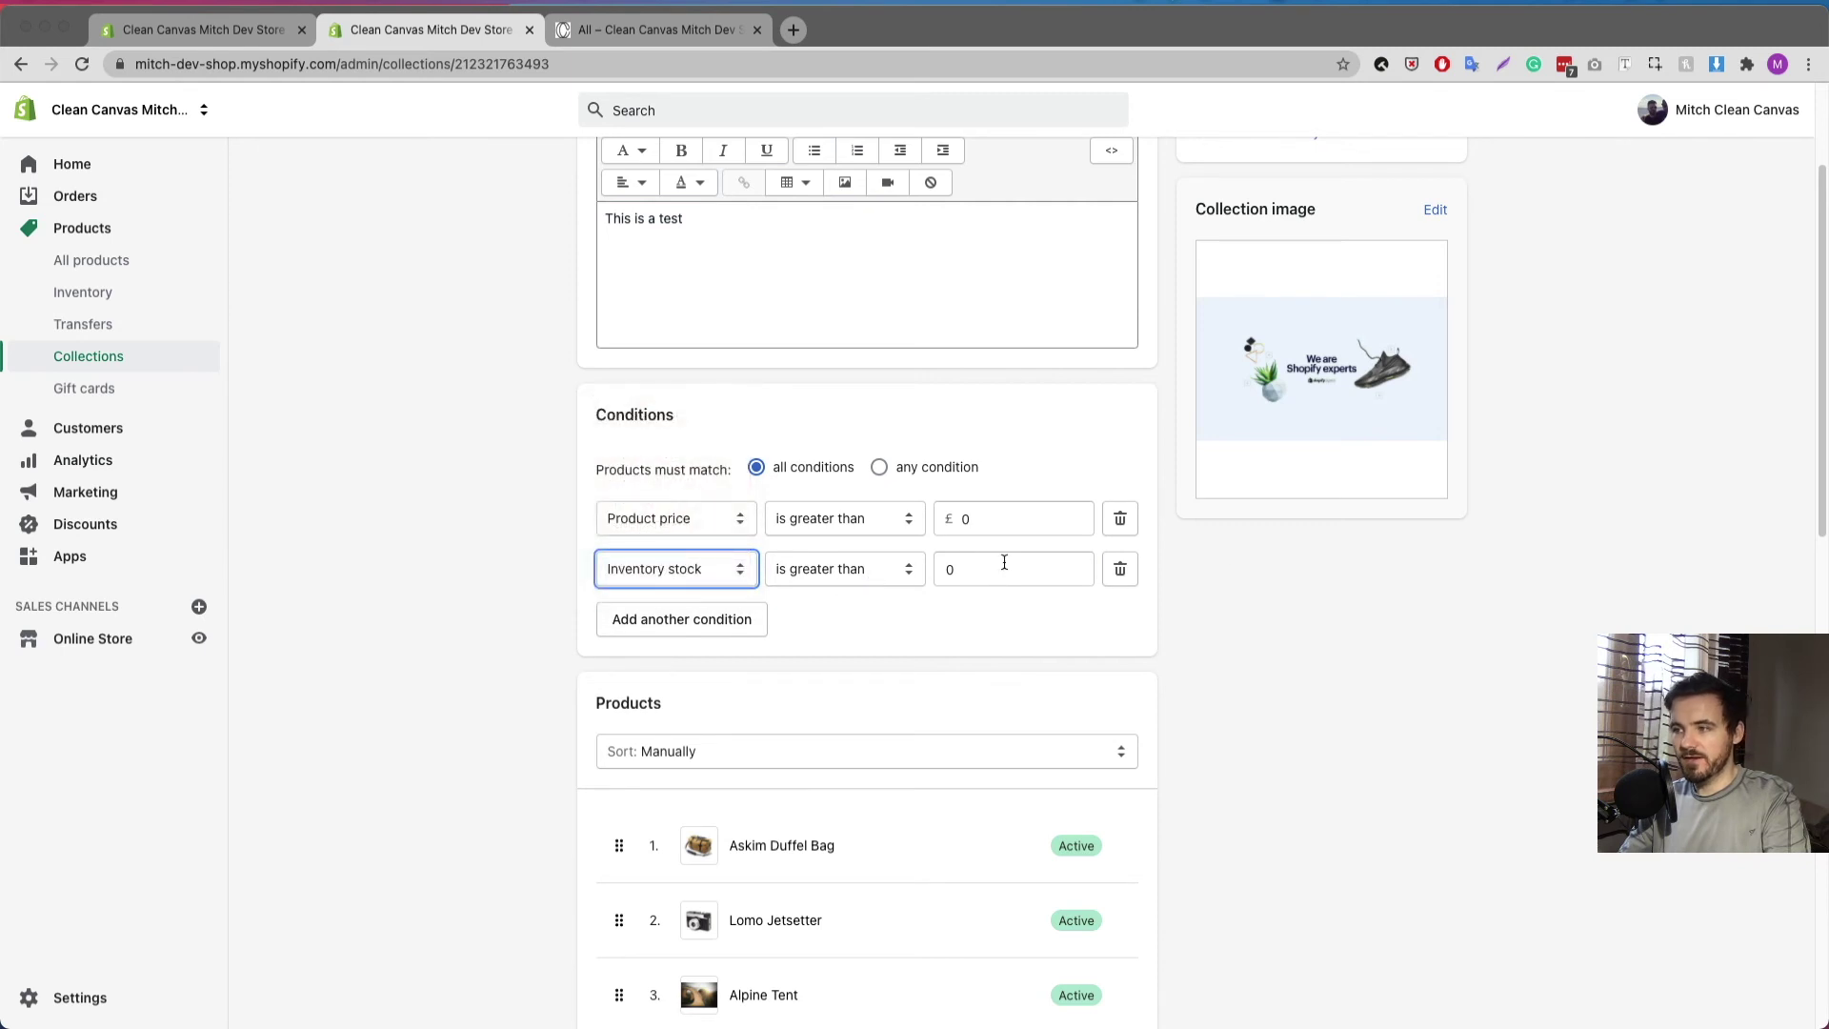